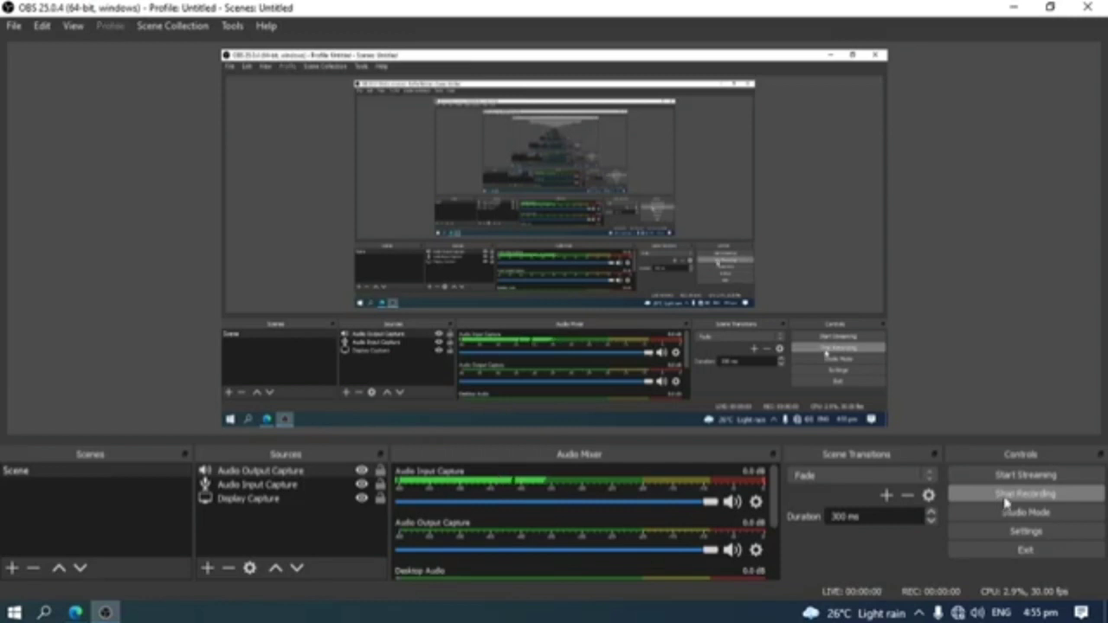
Minimise OBS Studio, with the recording running, to show the desktop.
{"action": "left_click", "coordinate": [1013, 7]}
Bring up Edge on the PisoFi captive portal tab.
{"action": "left_click", "coordinate": [75, 613]}
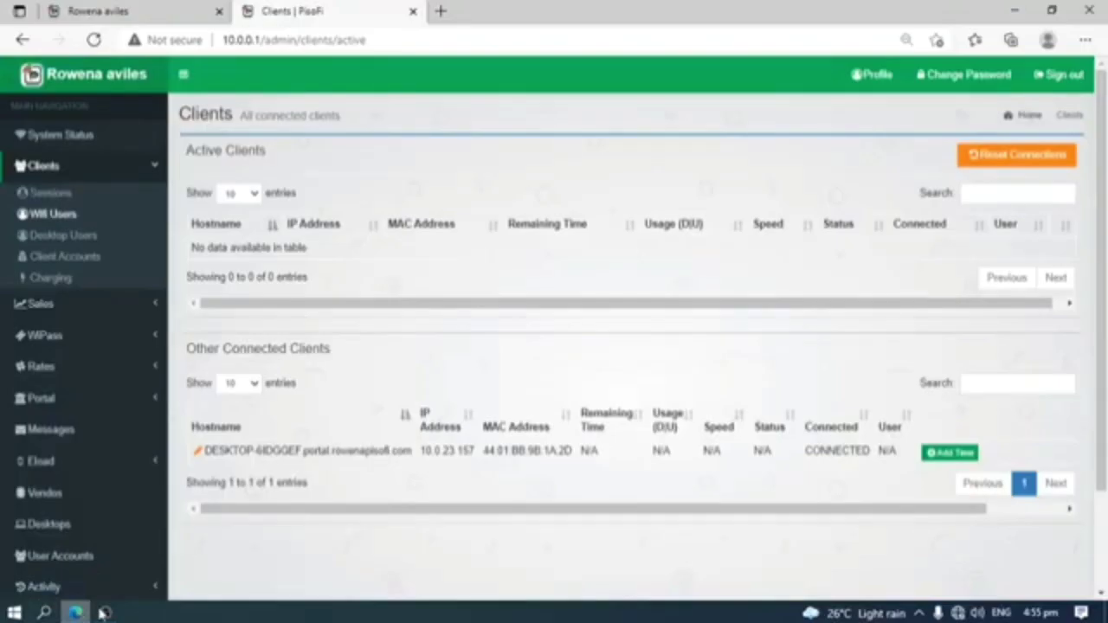
{"action": "left_click", "coordinate": [116, 8]}
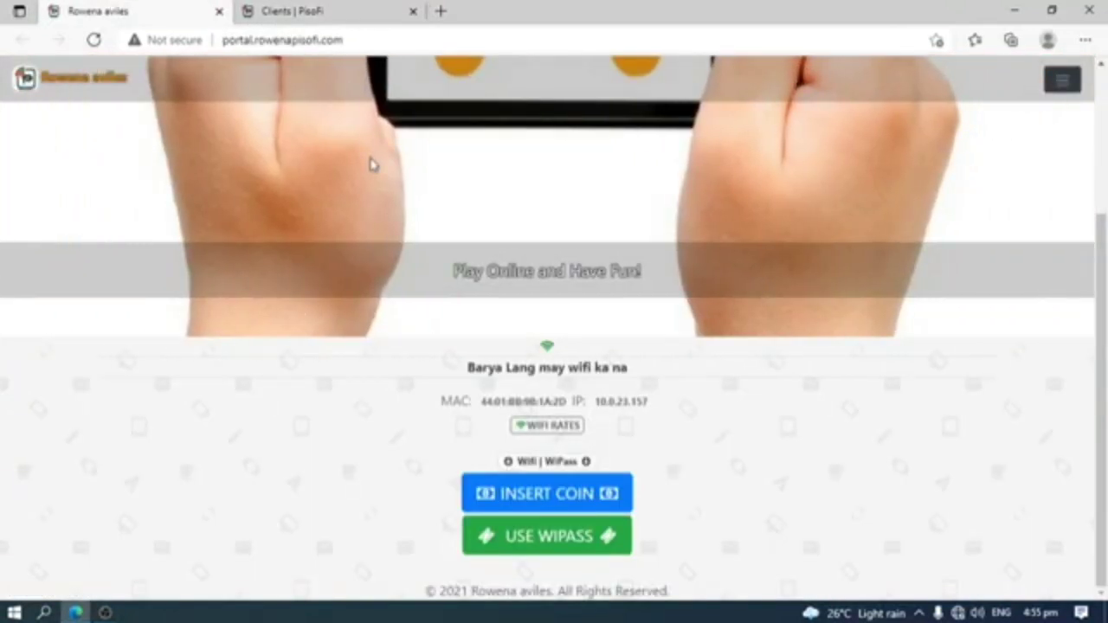
{"action": "scroll", "coordinate": [324, 309], "scroll_direction": "up", "scroll_amount": 1}
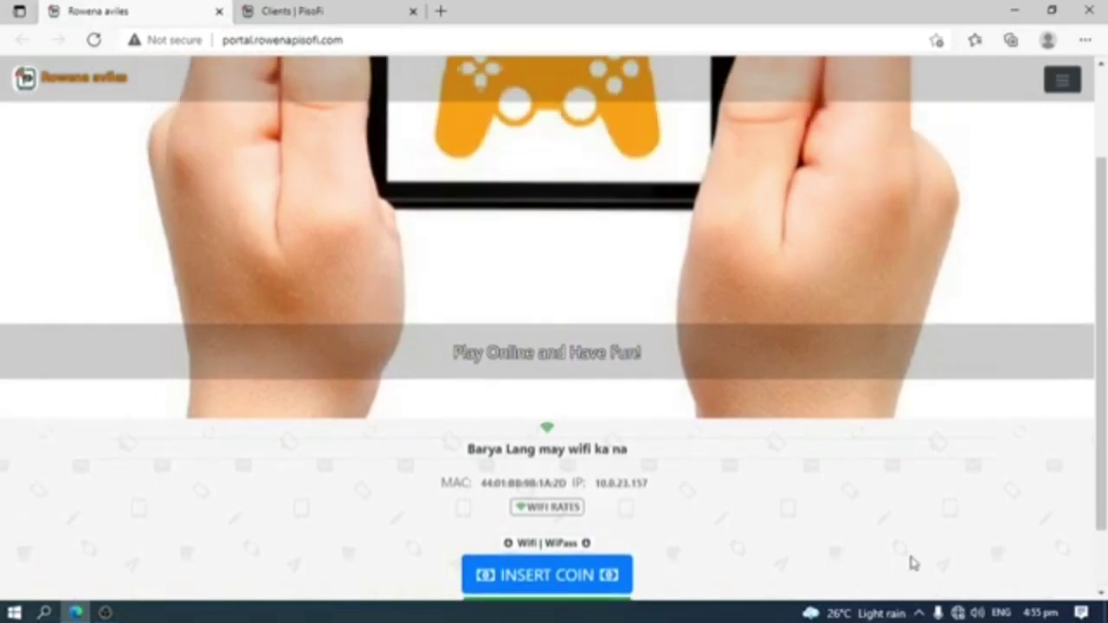
Check that the Wi-Fi flyout shows ALION PISO WIFI, then close the old admin Clients tab.
{"action": "left_click", "coordinate": [961, 612]}
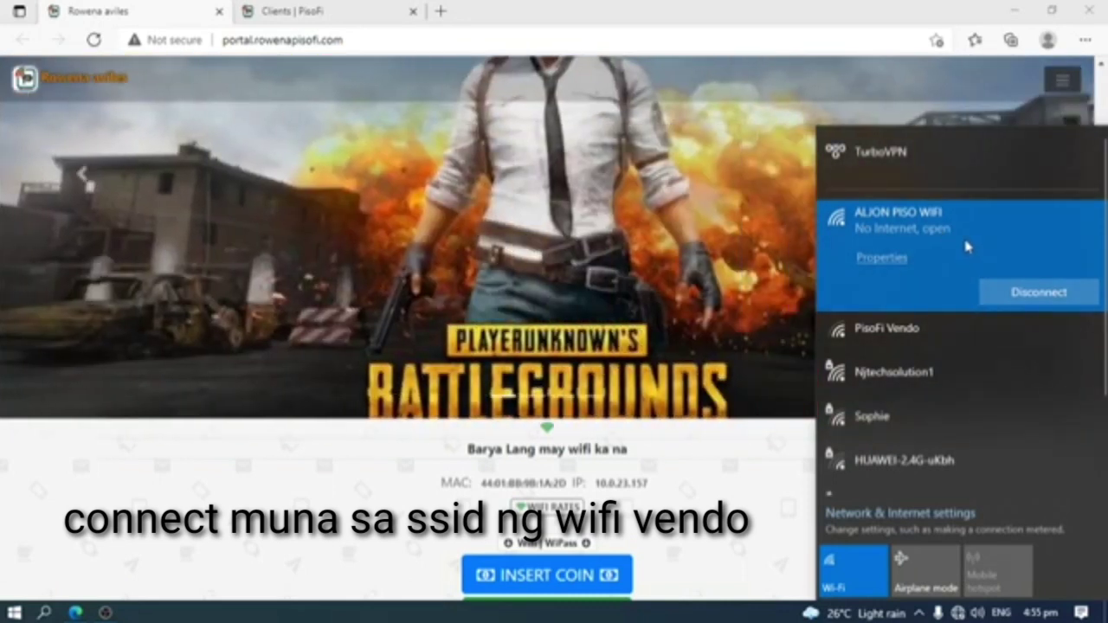
{"action": "left_click", "coordinate": [385, 22]}
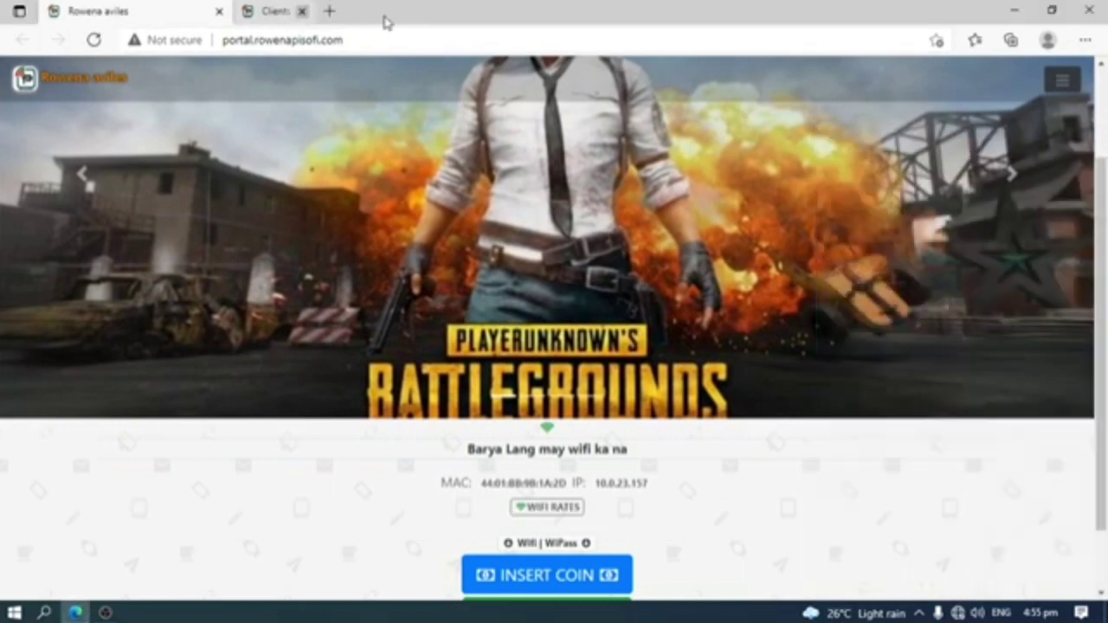
{"action": "left_click", "coordinate": [246, 12]}
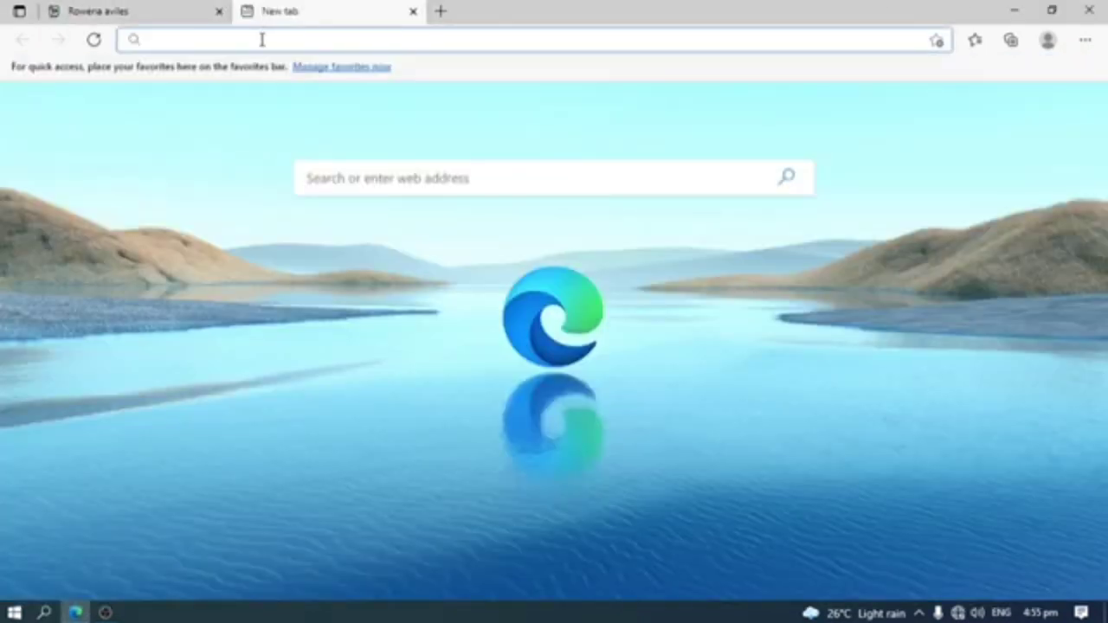
Load 10.0.0.1/admin to reach the System Status dashboard, then sign out.
{"action": "type", "text": "10"}
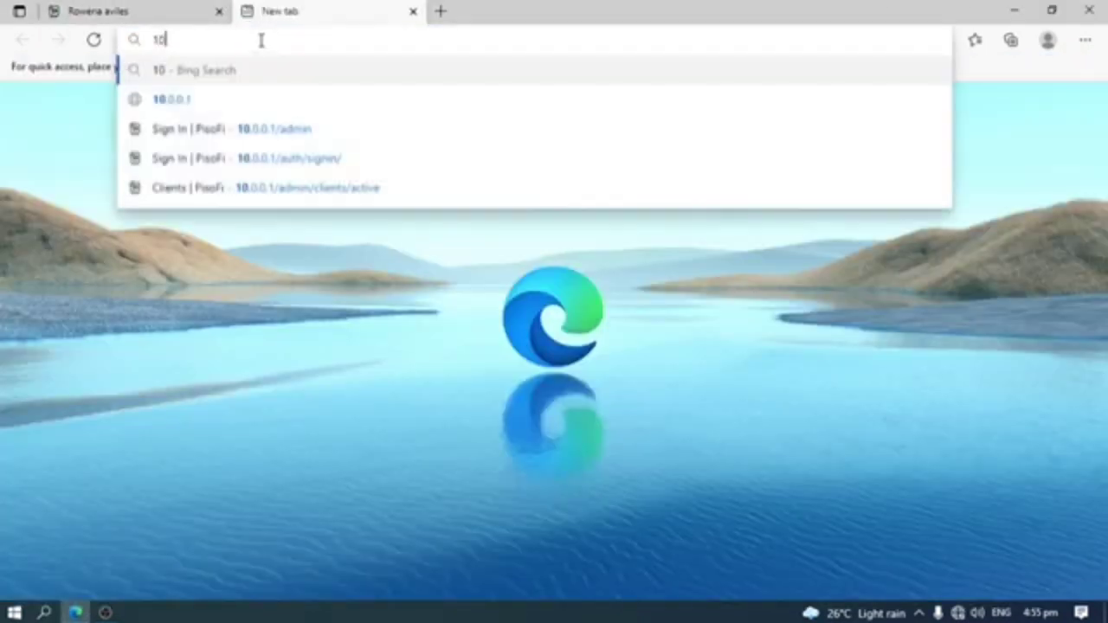
{"action": "type", "text": ".0.0."}
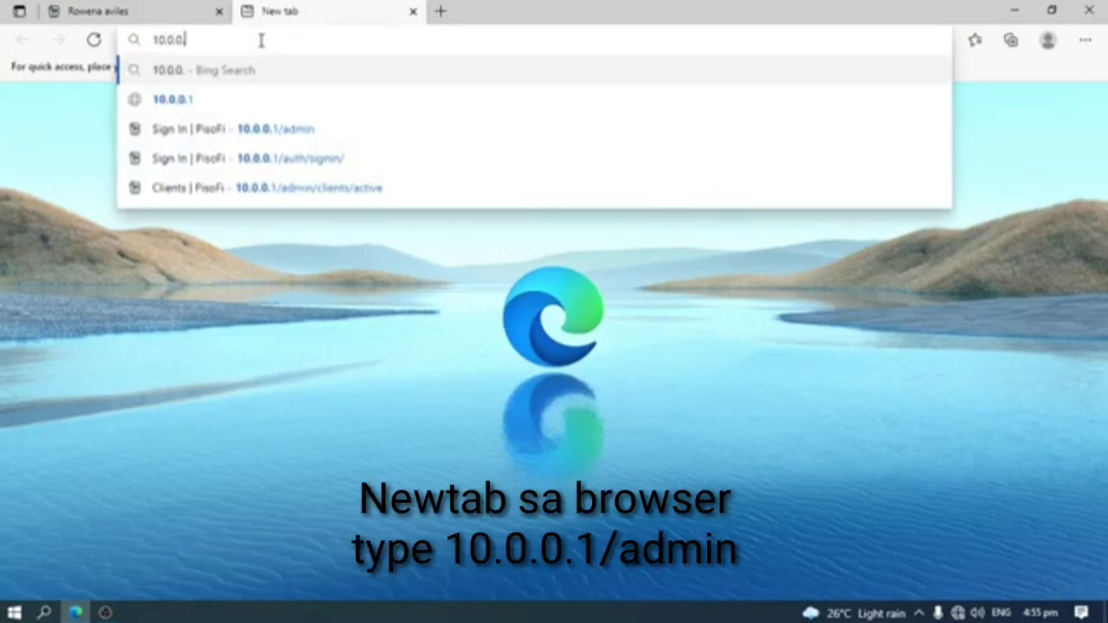
{"action": "type", "text": "1/admin"}
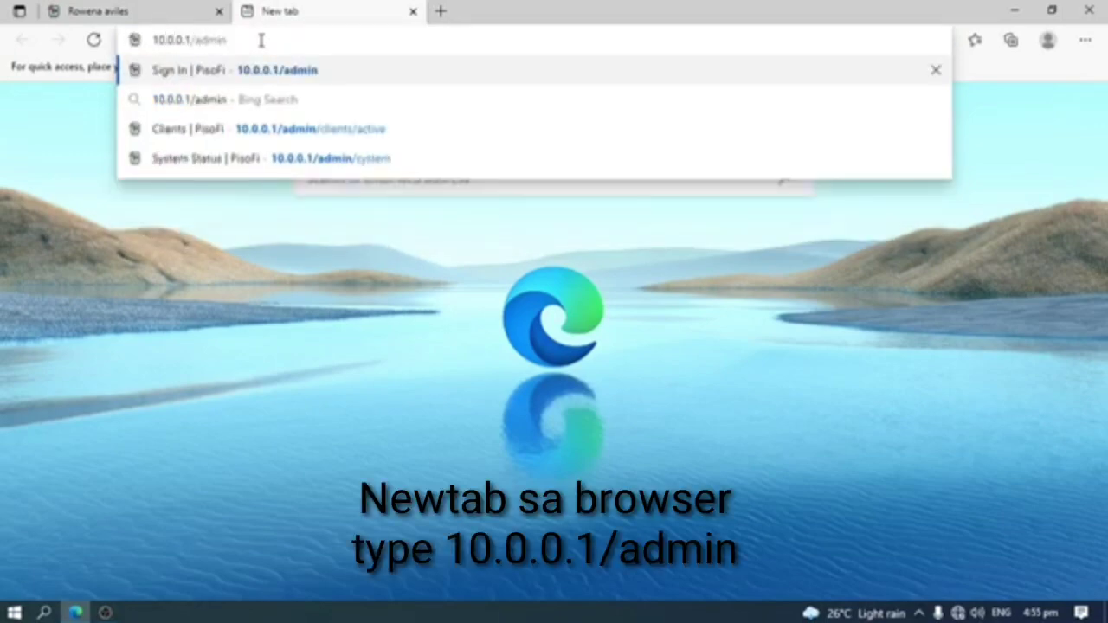
{"action": "key", "text": "Return"}
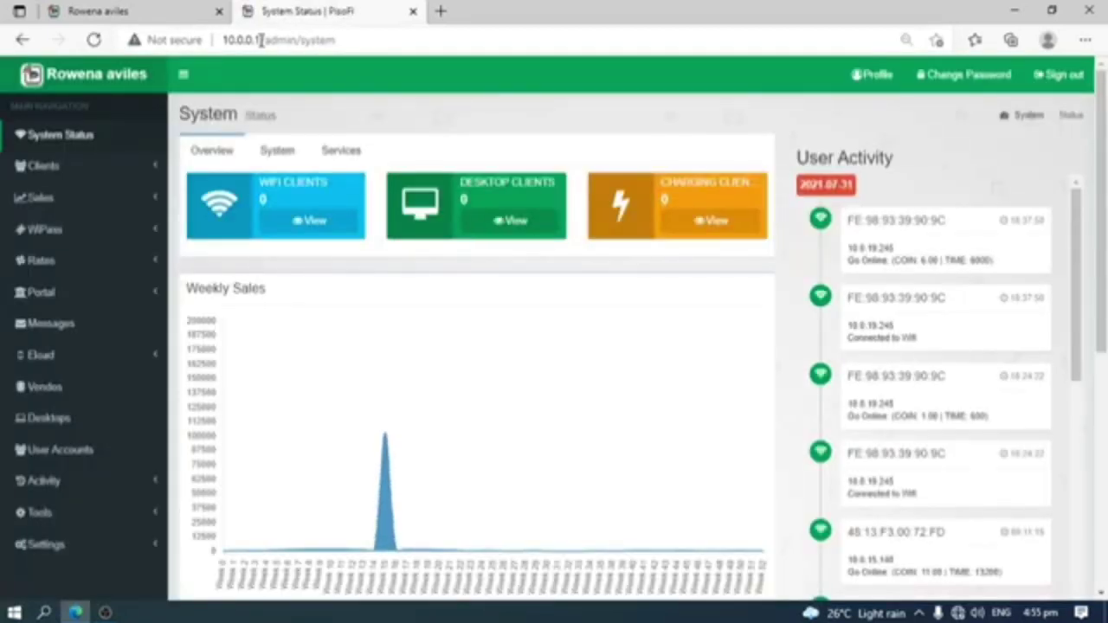
{"action": "scroll", "coordinate": [648, 239], "scroll_direction": "down", "scroll_amount": 1}
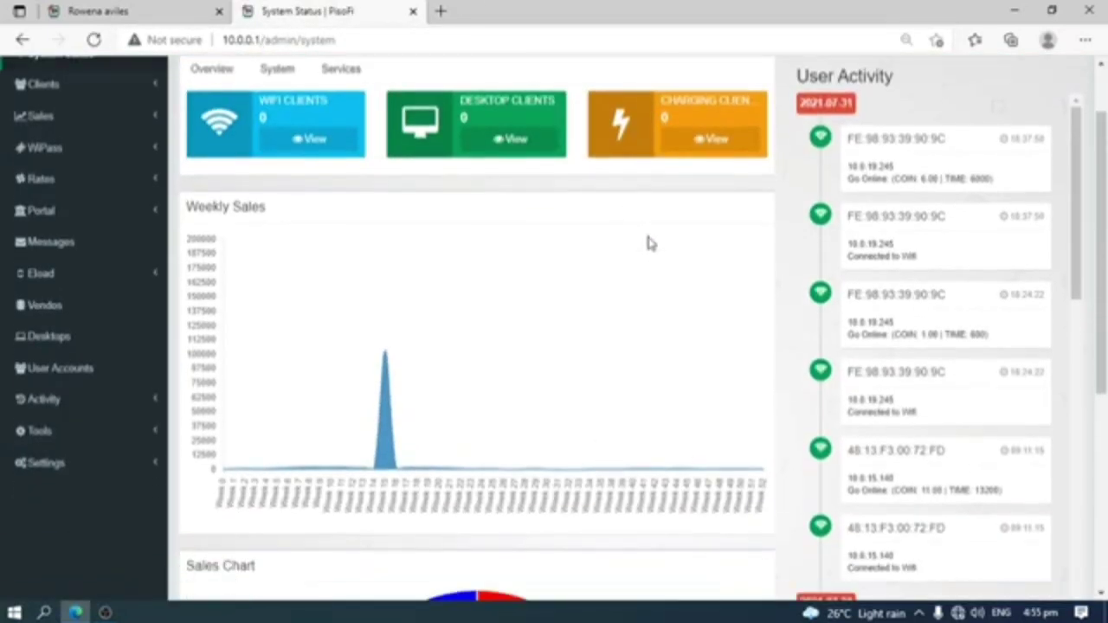
{"action": "scroll", "coordinate": [918, 274], "scroll_direction": "up", "scroll_amount": 1}
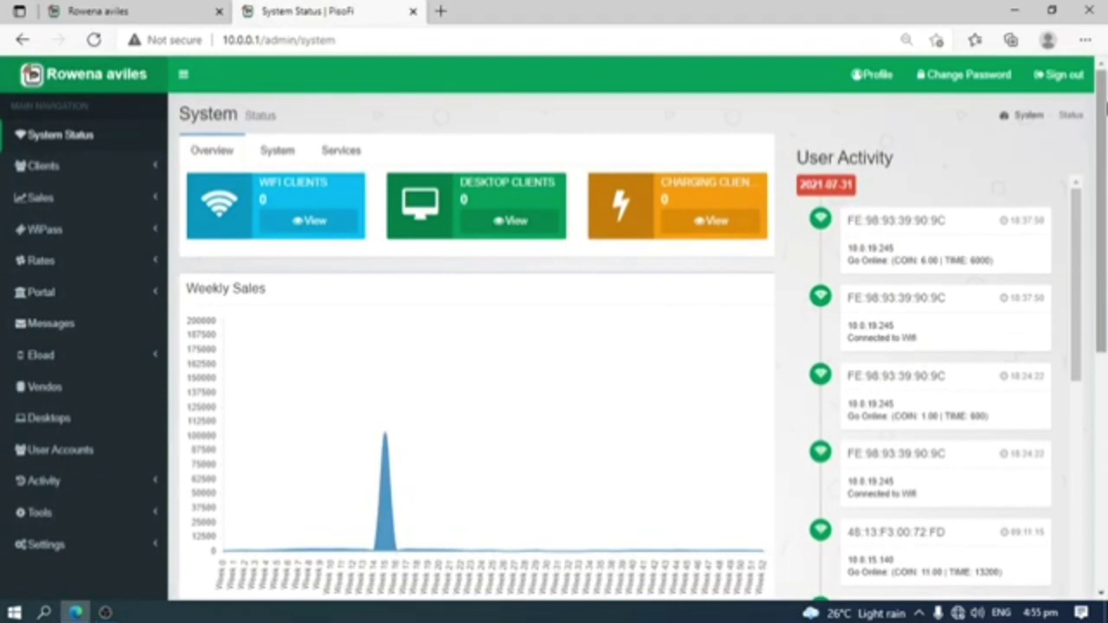
{"action": "left_click", "coordinate": [1069, 76]}
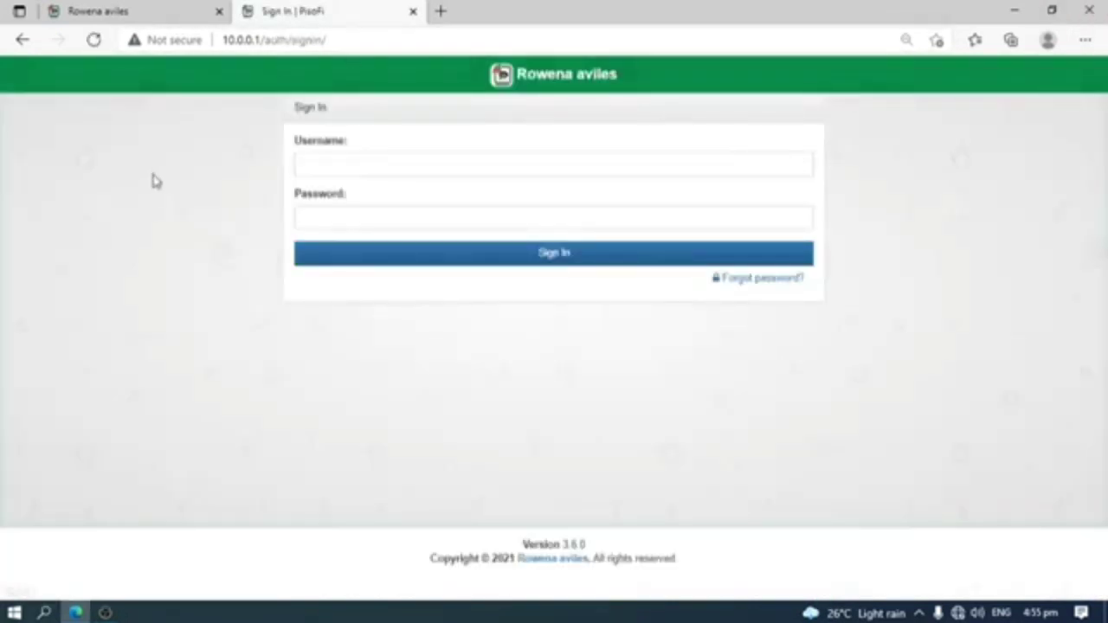
Sign in with the saved Administrator username from autofill and the account password.
{"action": "left_click", "coordinate": [355, 166]}
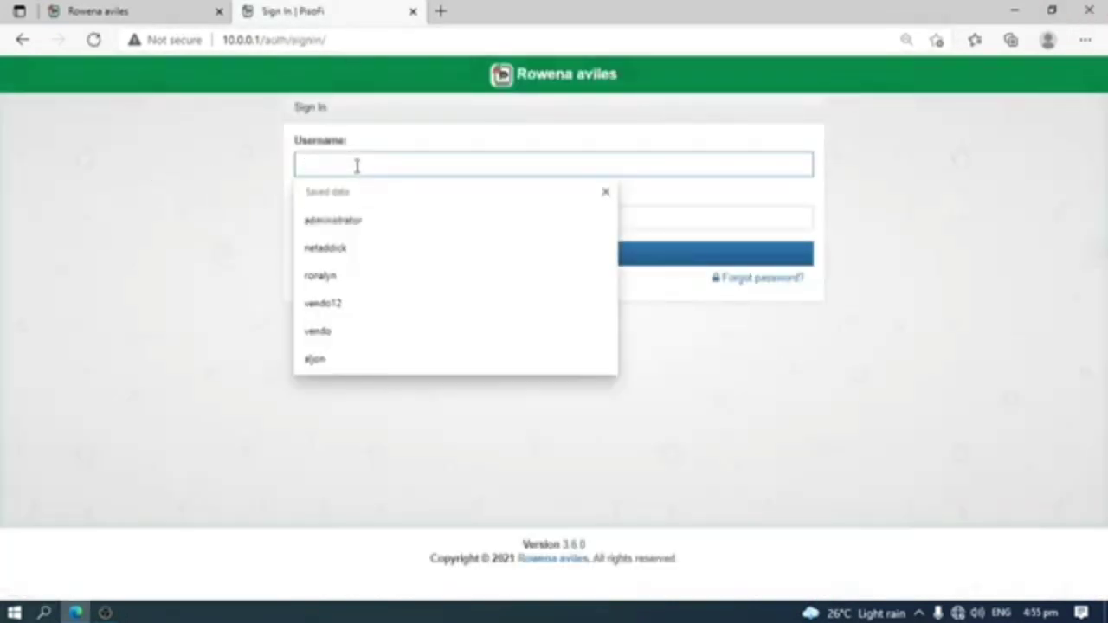
{"action": "left_click", "coordinate": [366, 221]}
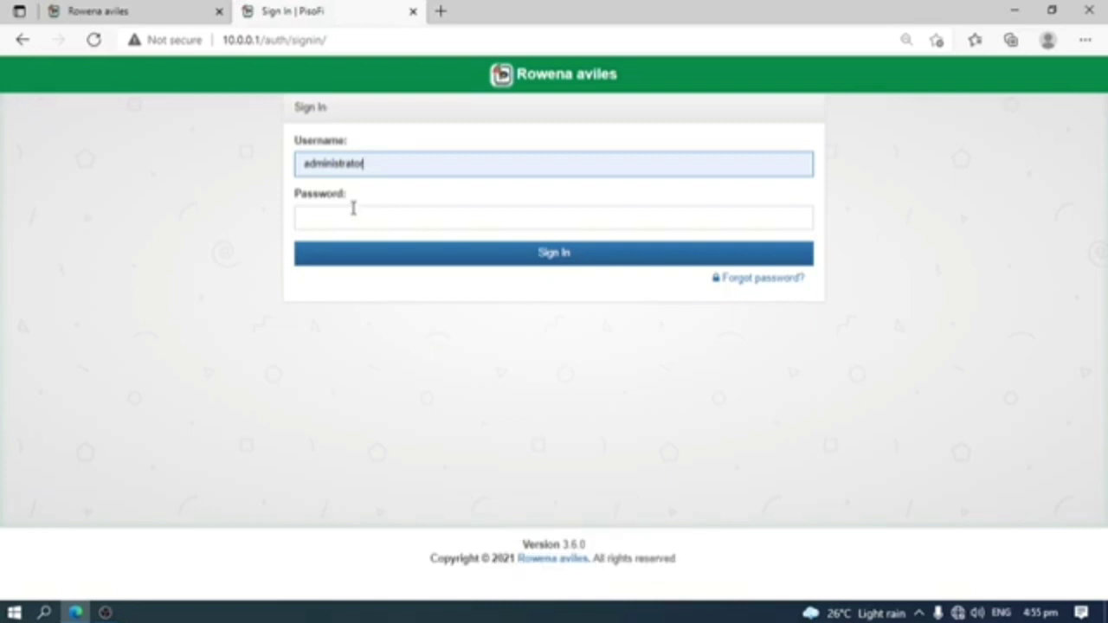
{"action": "left_click", "coordinate": [355, 218]}
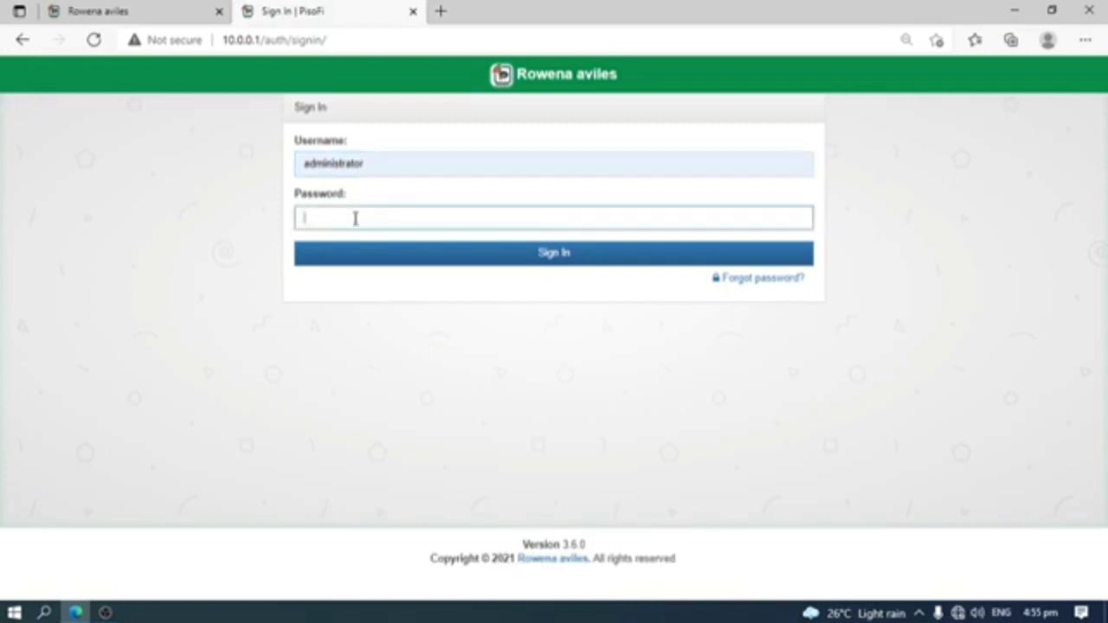
{"action": "left_click", "coordinate": [393, 163]}
{"action": "left_click", "coordinate": [349, 222]}
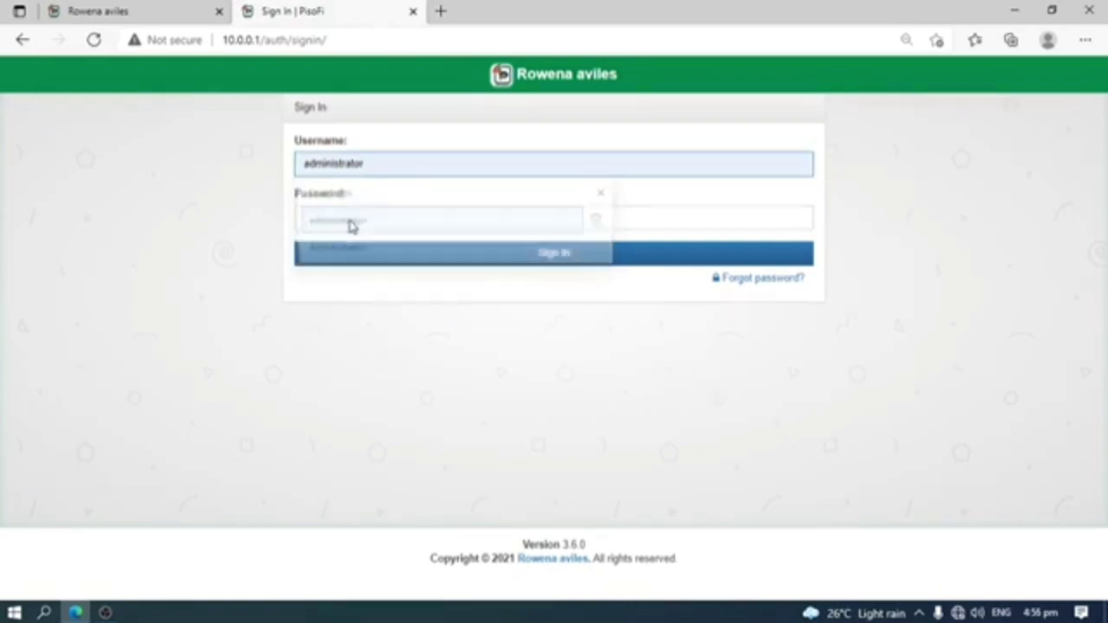
{"action": "left_click", "coordinate": [376, 164]}
{"action": "left_click", "coordinate": [344, 254]}
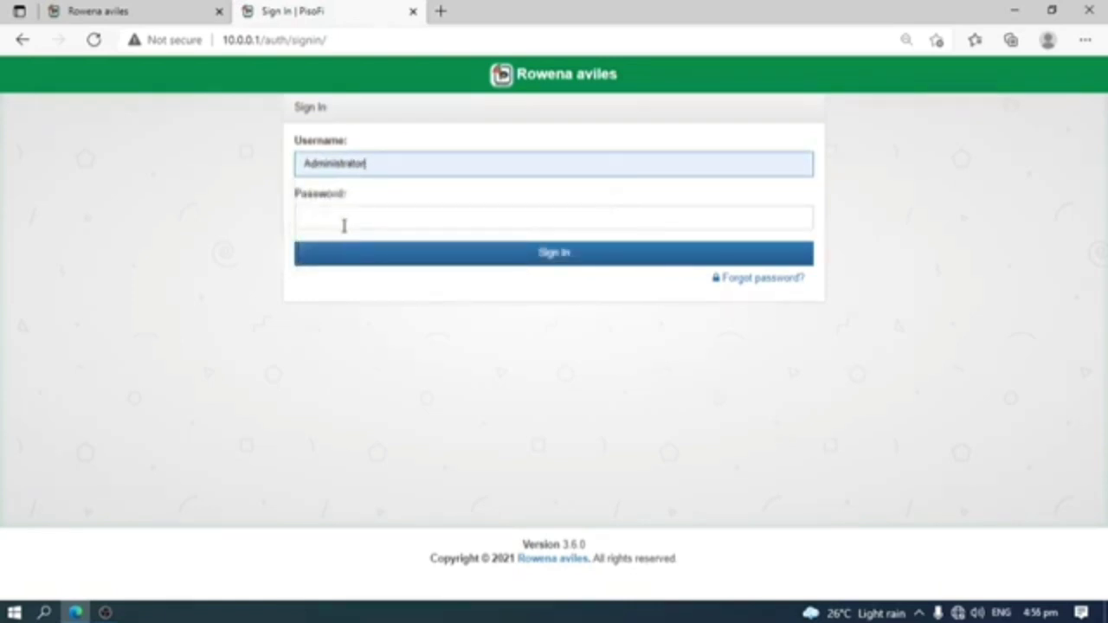
{"action": "left_click", "coordinate": [344, 224]}
{"action": "type", "text": "a"}
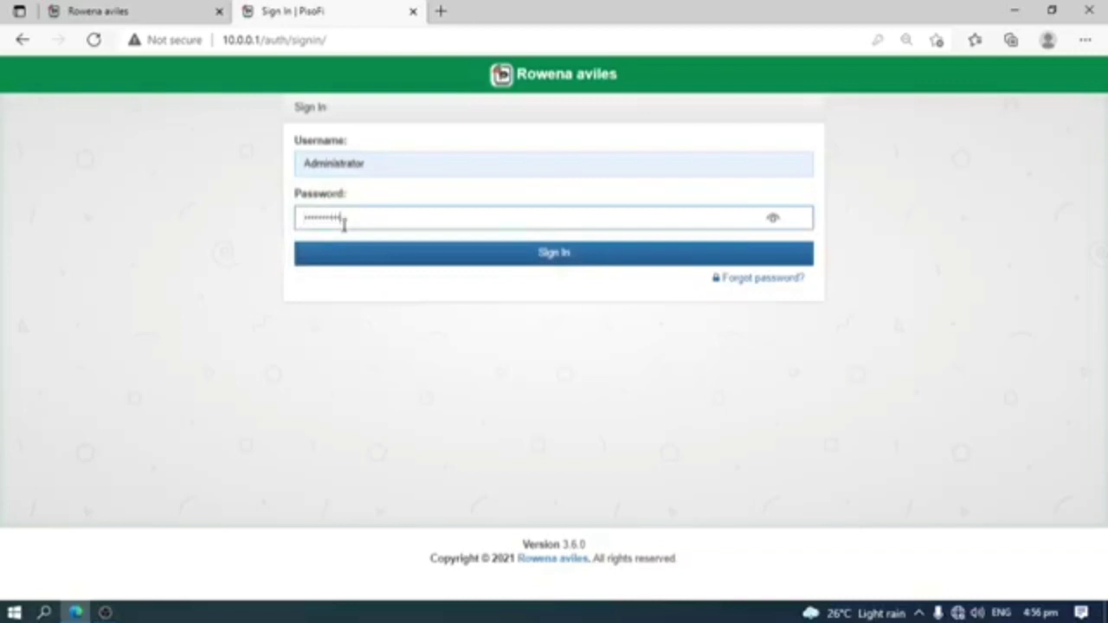
{"action": "key", "text": "Return"}
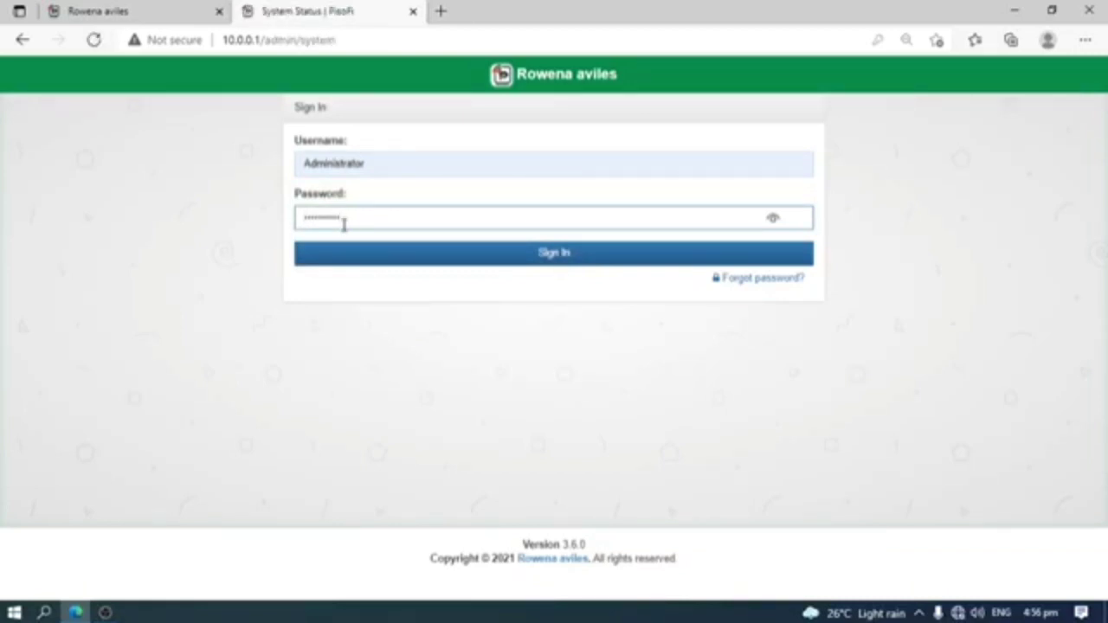
Look over the System Status dashboard, then sign out again.
{"action": "scroll", "coordinate": [638, 365], "scroll_direction": "down", "scroll_amount": 1}
{"action": "scroll", "coordinate": [638, 366], "scroll_direction": "up", "scroll_amount": 1}
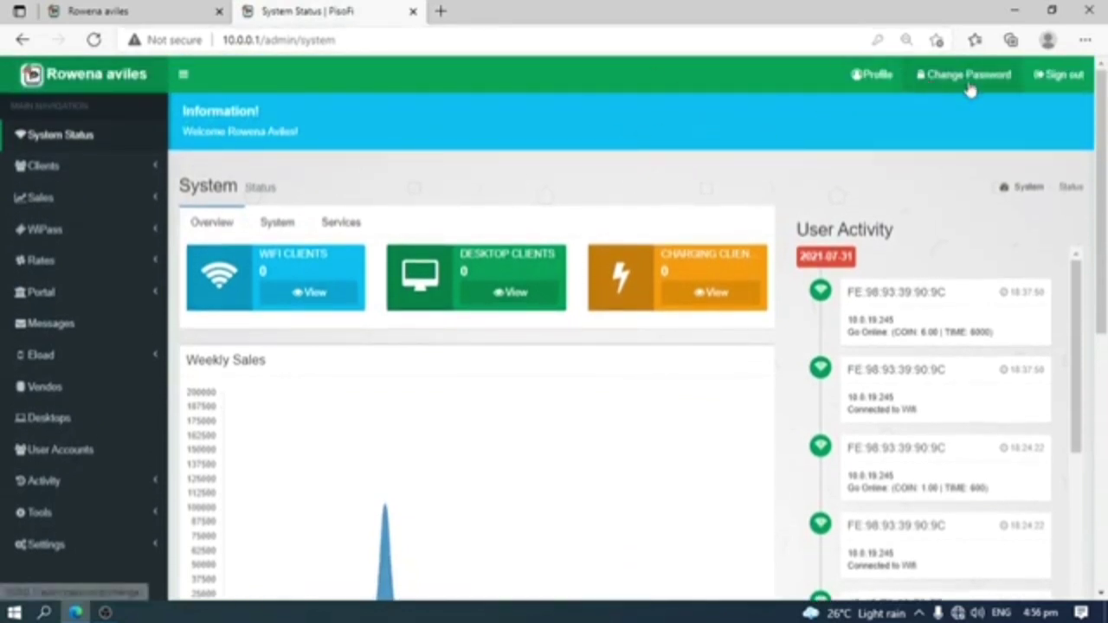
{"action": "left_click", "coordinate": [1067, 76]}
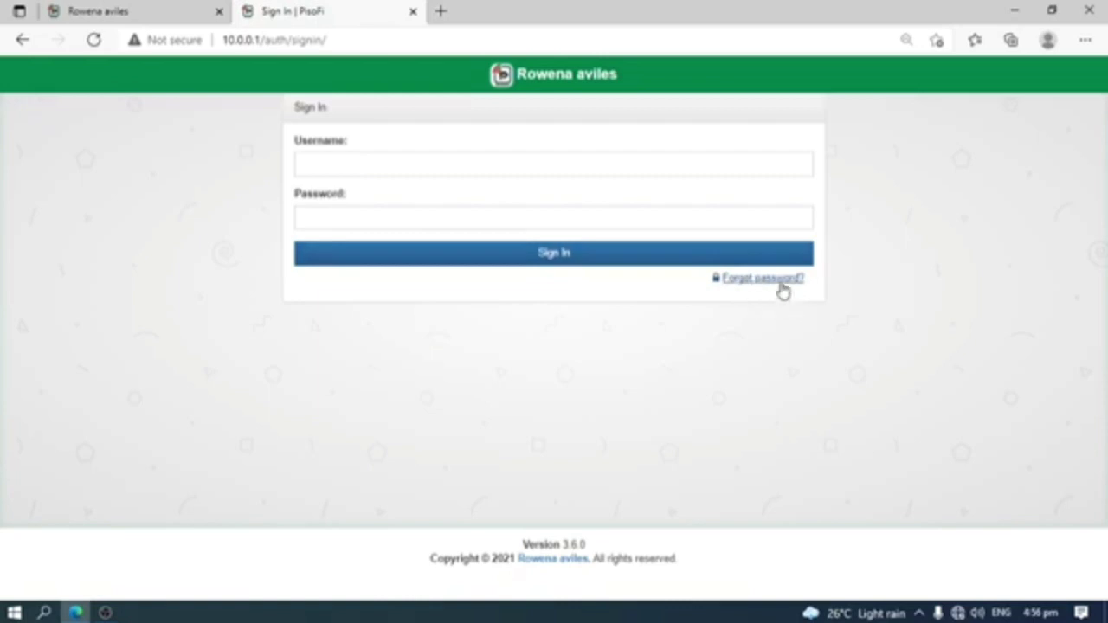
{"action": "left_click", "coordinate": [755, 284]}
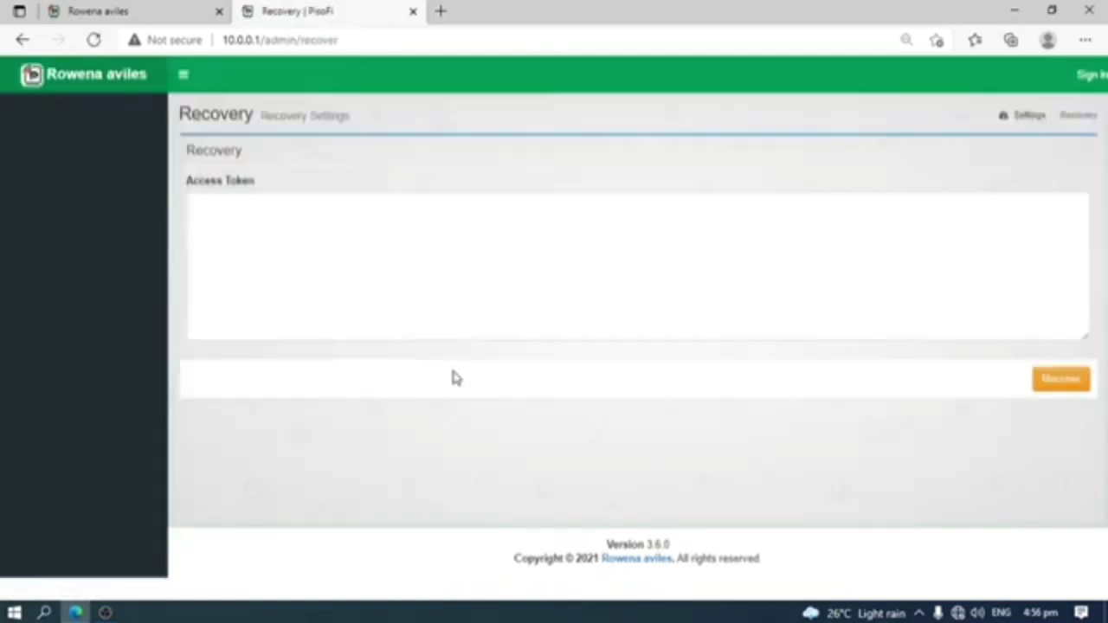
{"action": "left_click", "coordinate": [257, 243]}
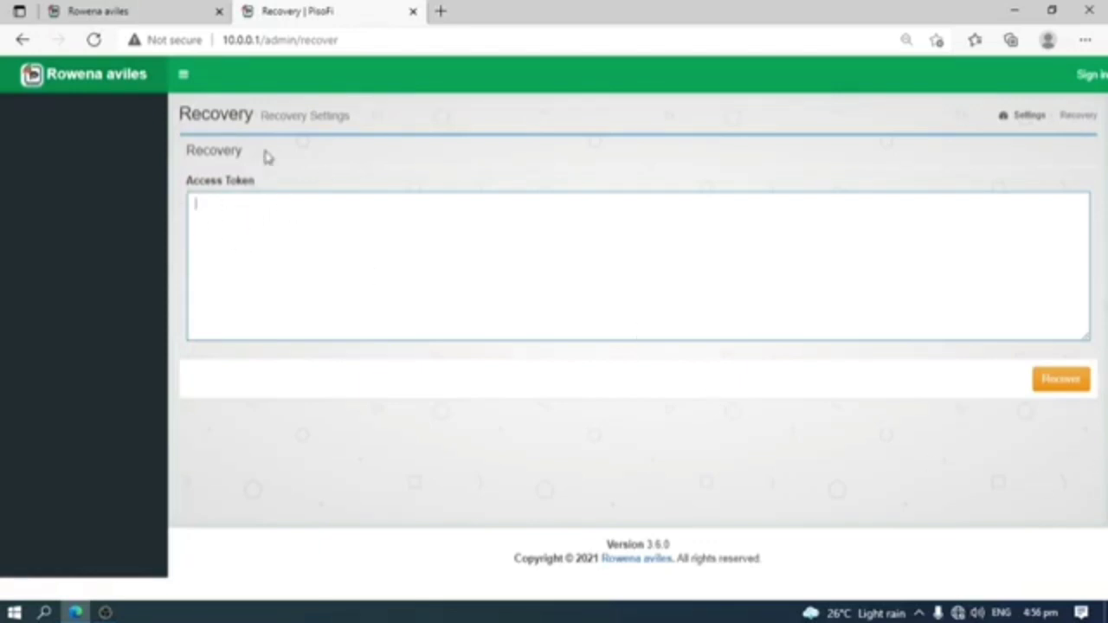
{"action": "left_click", "coordinate": [21, 41]}
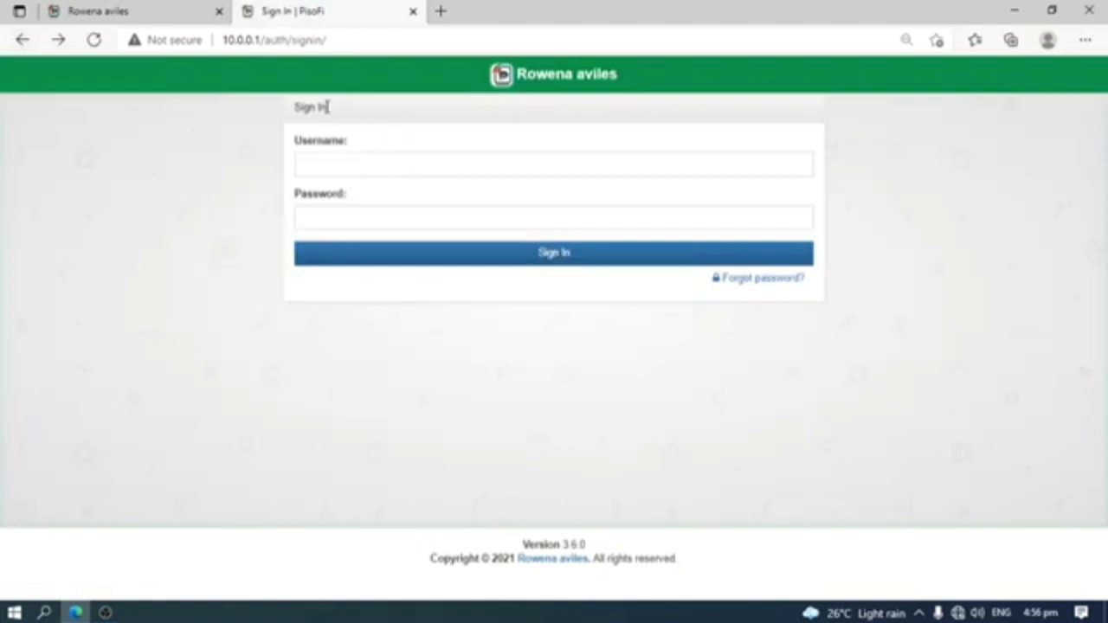
Sign in again with the saved Administrator username and the account password.
{"action": "left_click", "coordinate": [365, 168]}
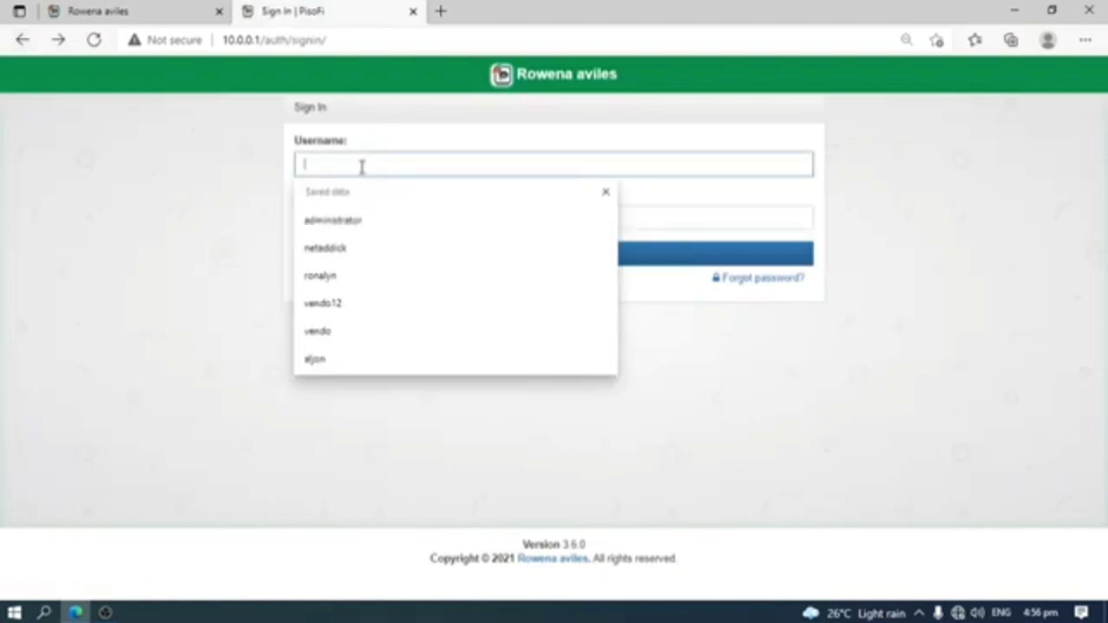
{"action": "left_click", "coordinate": [360, 222]}
{"action": "left_click", "coordinate": [358, 223]}
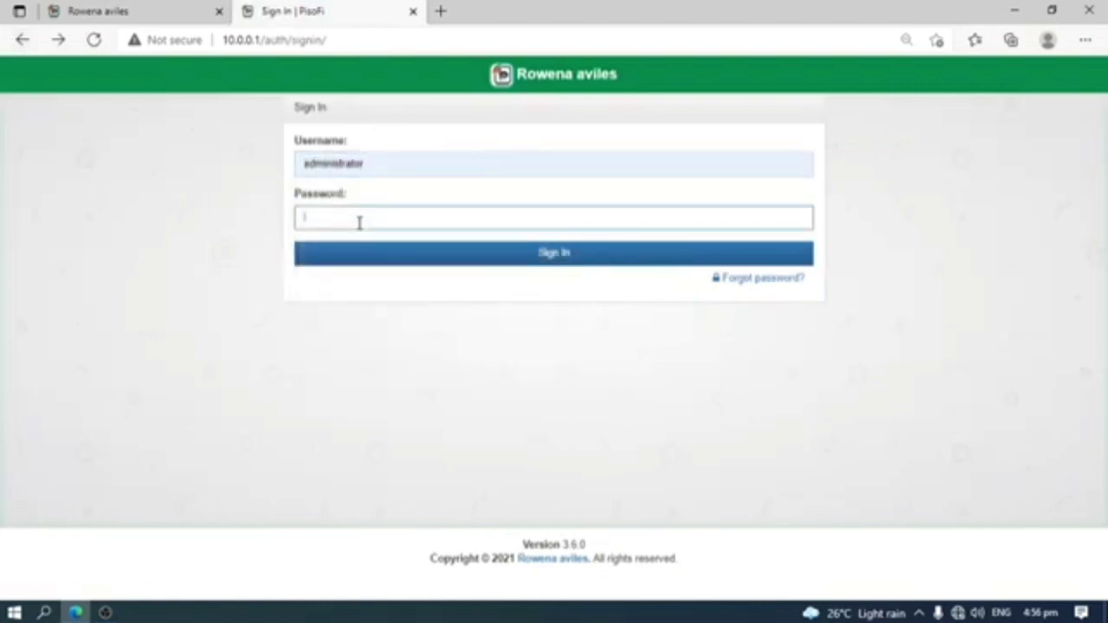
{"action": "type", "text": "a"}
{"action": "key", "text": "Return"}
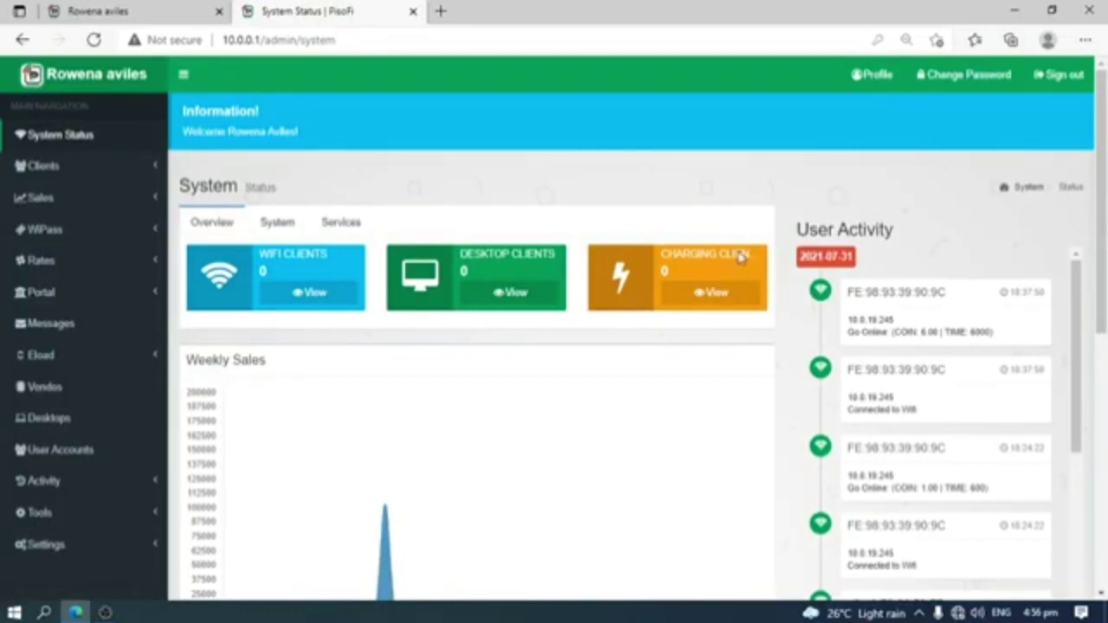
View the connected clients list, then go to the admin account Profile page.
{"action": "scroll", "coordinate": [742, 221], "scroll_direction": "down", "scroll_amount": 2}
{"action": "scroll", "coordinate": [1023, 185], "scroll_direction": "up", "scroll_amount": 2}
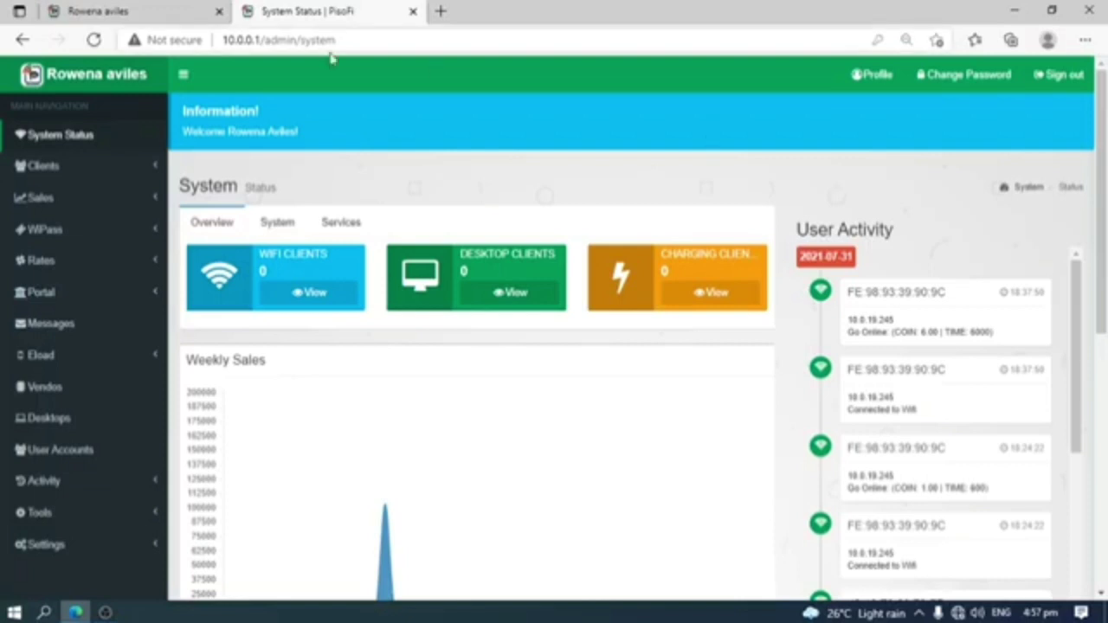
{"action": "left_click", "coordinate": [499, 279]}
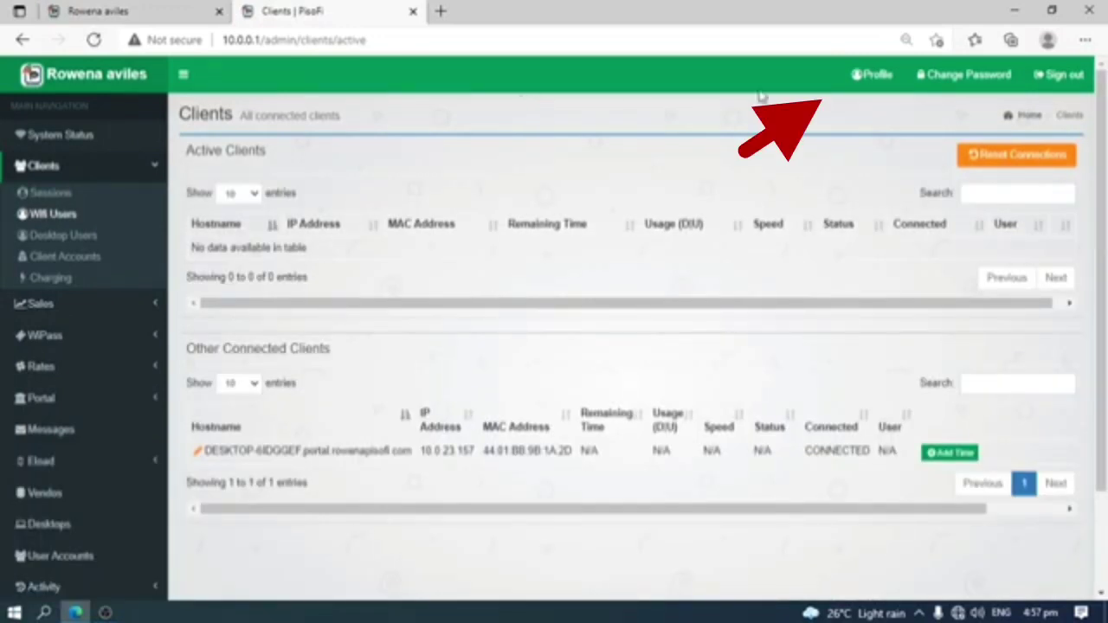
{"action": "left_click", "coordinate": [870, 76]}
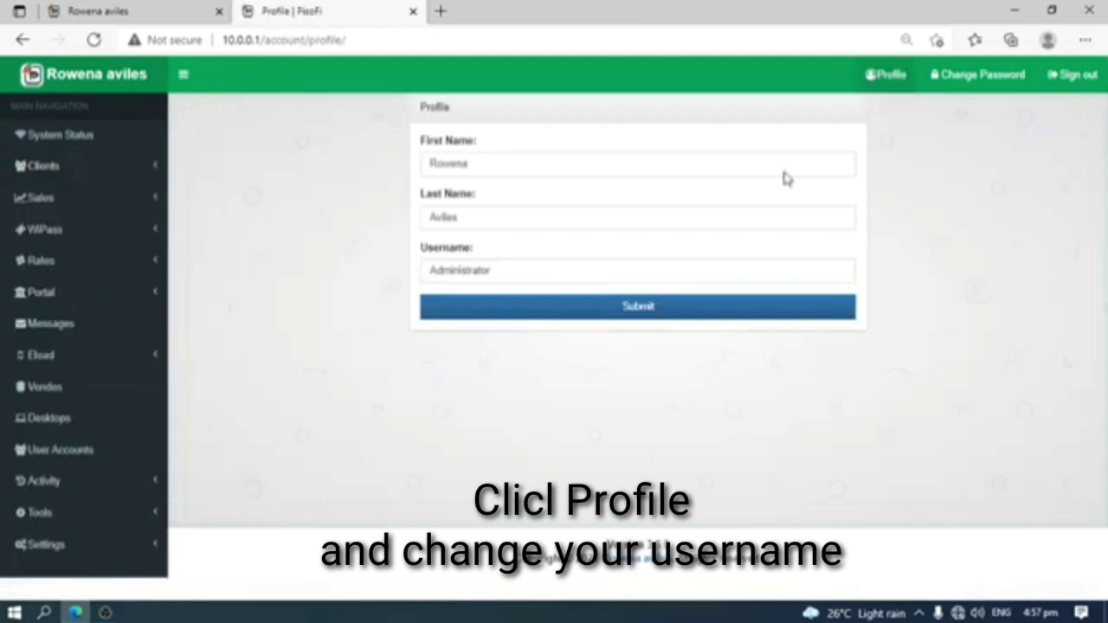
Replace the Administrator username with a new username, submit the profile, and sign out.
{"action": "left_click", "coordinate": [500, 271]}
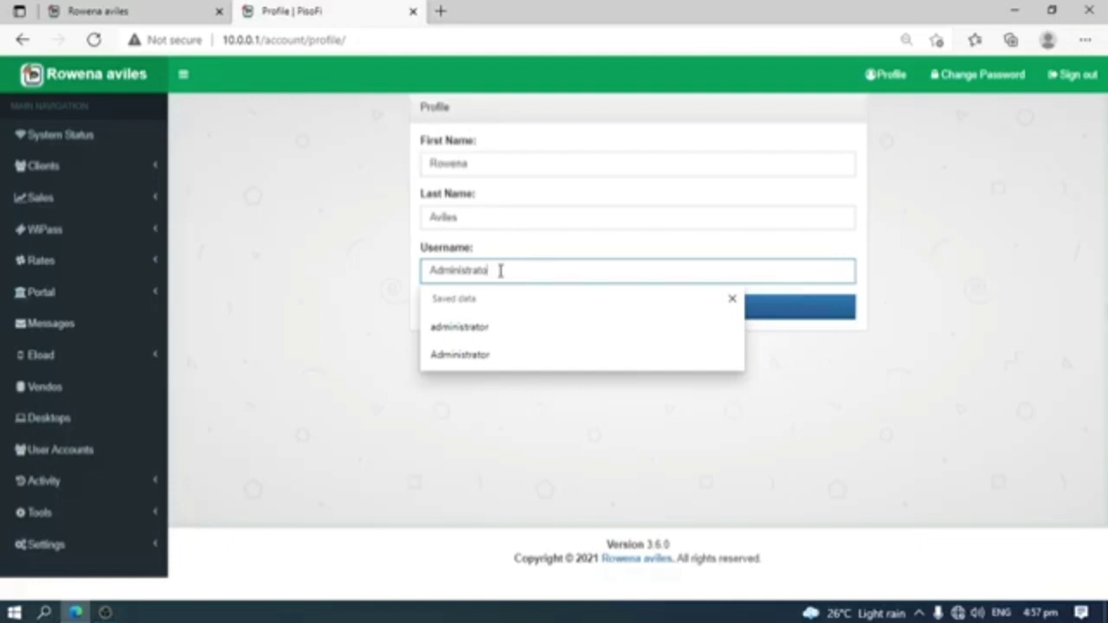
{"action": "key", "text": "BackSpace"}
{"action": "key", "text": "BackSpace"}
{"action": "key", "text": "BackSpace"}
{"action": "key", "text": "BackSpace"}
{"action": "key", "text": "BackSpace"}
{"action": "key", "text": "BackSpace"}
{"action": "key", "text": "BackSpace"}
{"action": "key", "text": "BackSpace"}
{"action": "key", "text": "BackSpace"}
{"action": "key", "text": "BackSpace"}
{"action": "key", "text": "BackSpace"}
{"action": "key", "text": "BackSpace"}
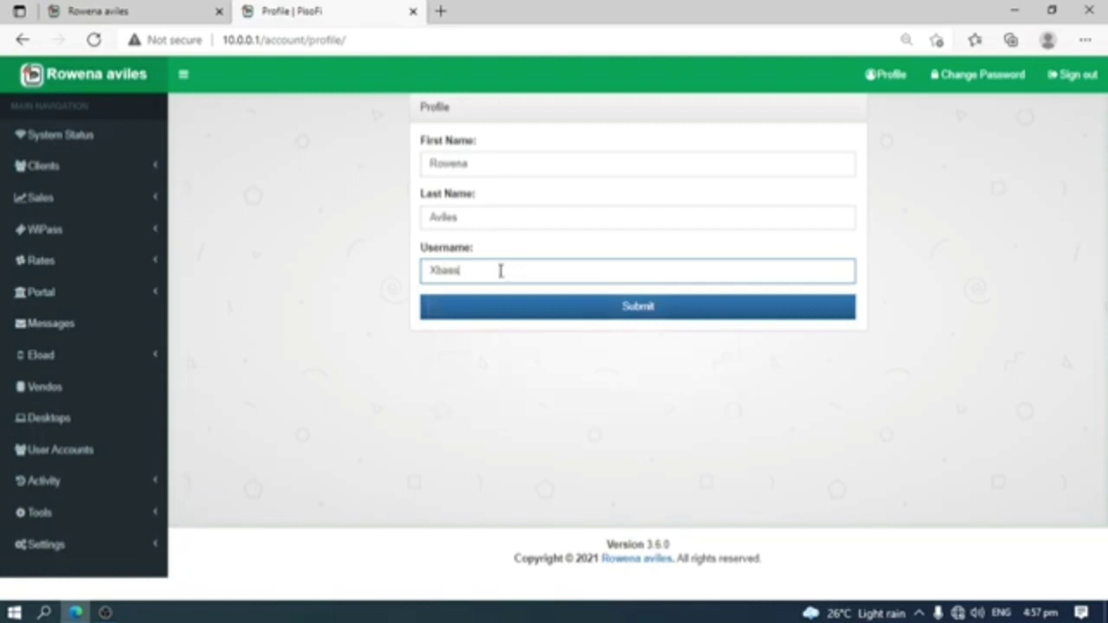
{"action": "key", "text": "BackSpace"}
{"action": "key", "text": "BackSpace"}
{"action": "key", "text": "BackSpace"}
{"action": "key", "text": "BackSpace"}
{"action": "key", "text": "BackSpace"}
{"action": "left_click", "coordinate": [514, 316]}
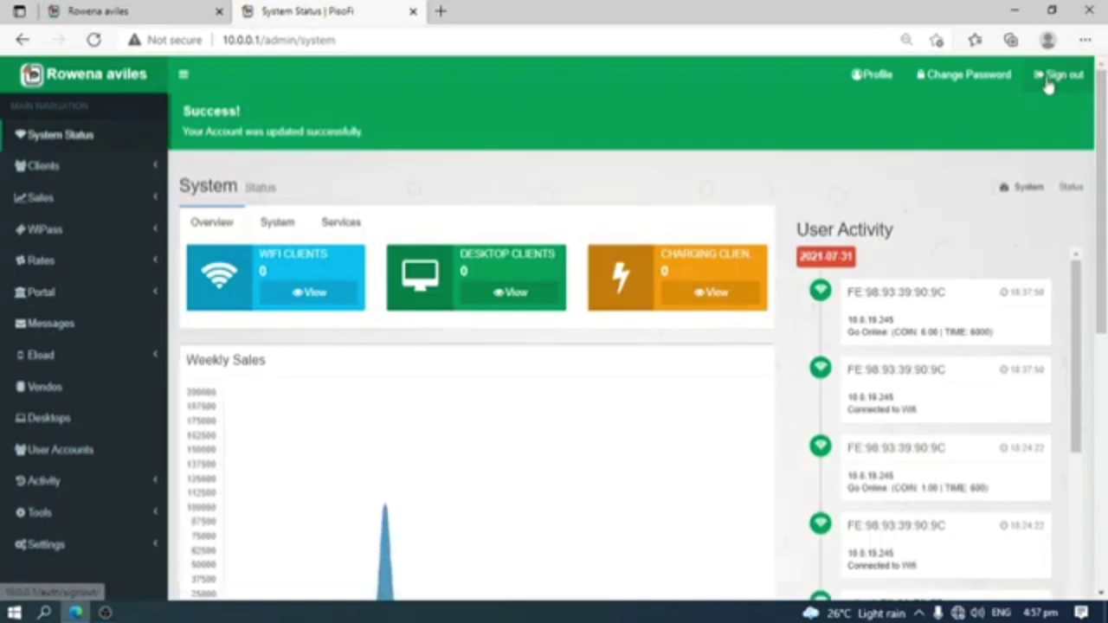
{"action": "left_click", "coordinate": [1054, 80]}
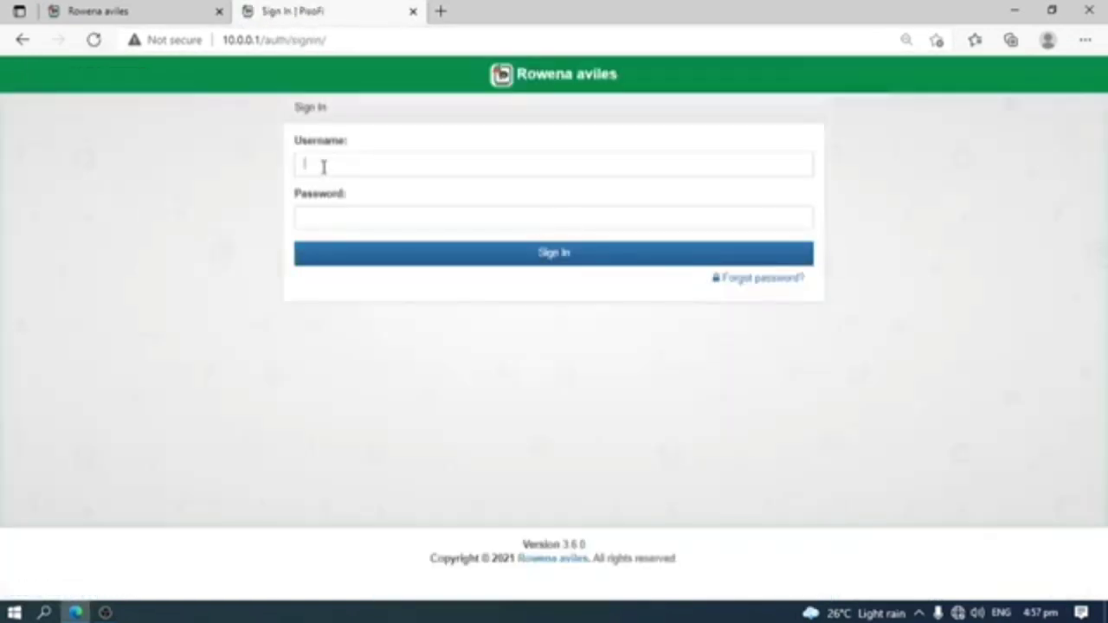
Sign in with the new username and the current password, verifying it via the eye icon, then sign out.
{"action": "left_click", "coordinate": [322, 167]}
{"action": "type", "text": "xban"}
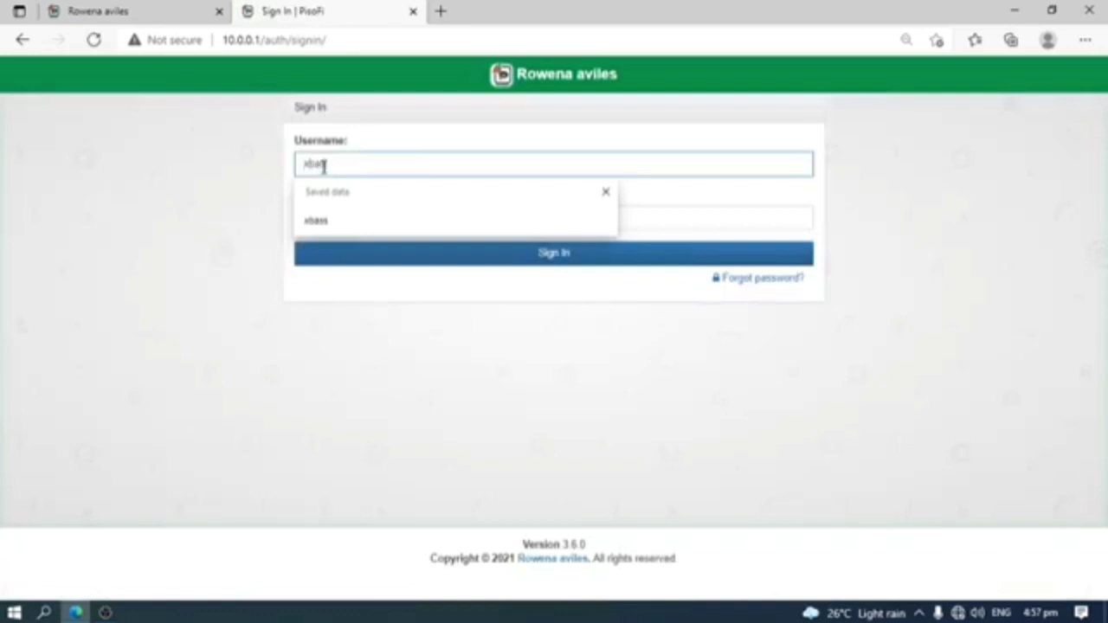
{"action": "key", "text": "Tab"}
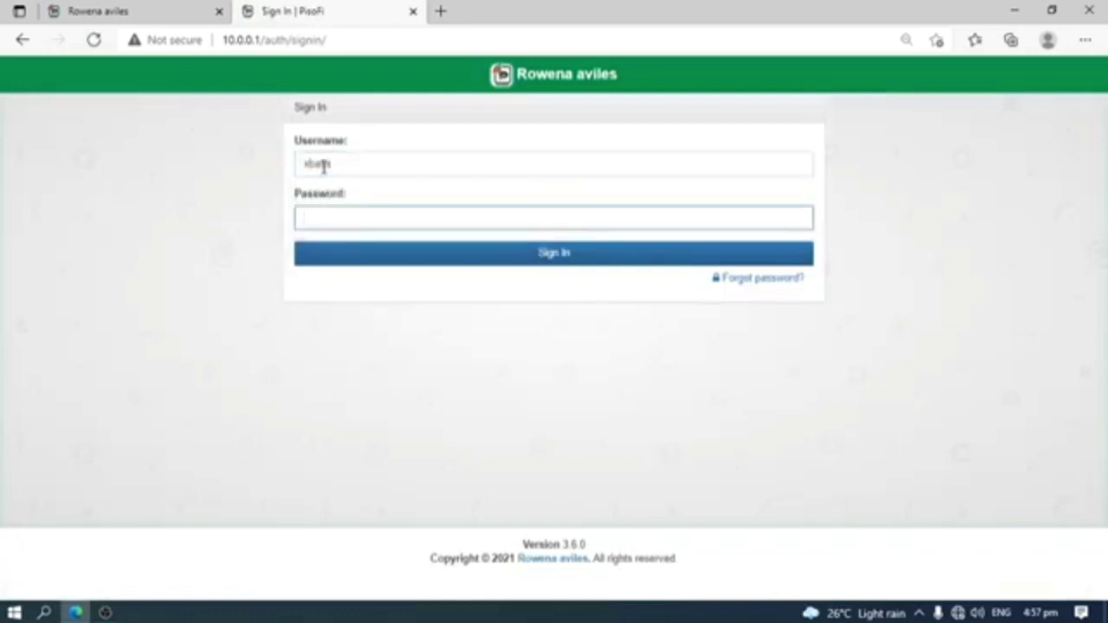
{"action": "type", "text": "•"}
{"action": "left_click", "coordinate": [772, 218]}
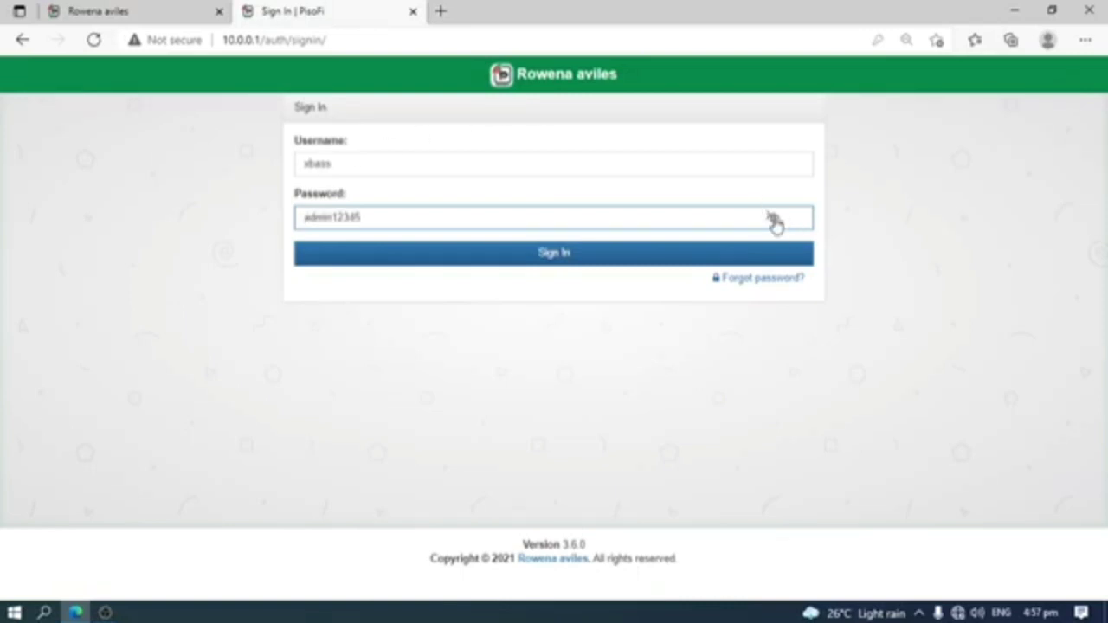
{"action": "left_click", "coordinate": [773, 219]}
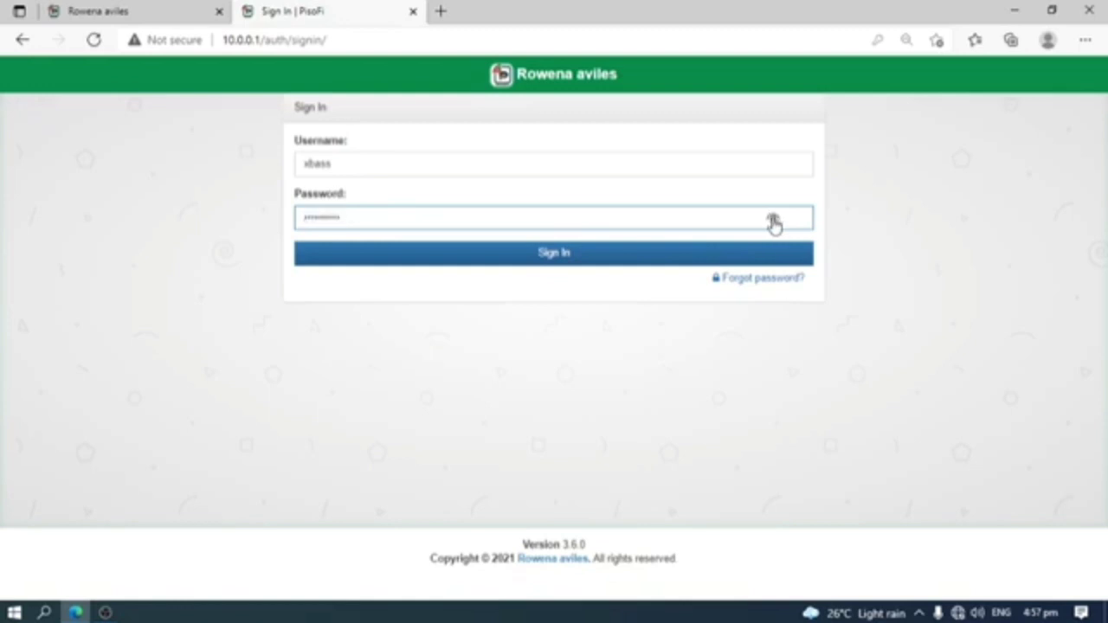
{"action": "left_click", "coordinate": [403, 254]}
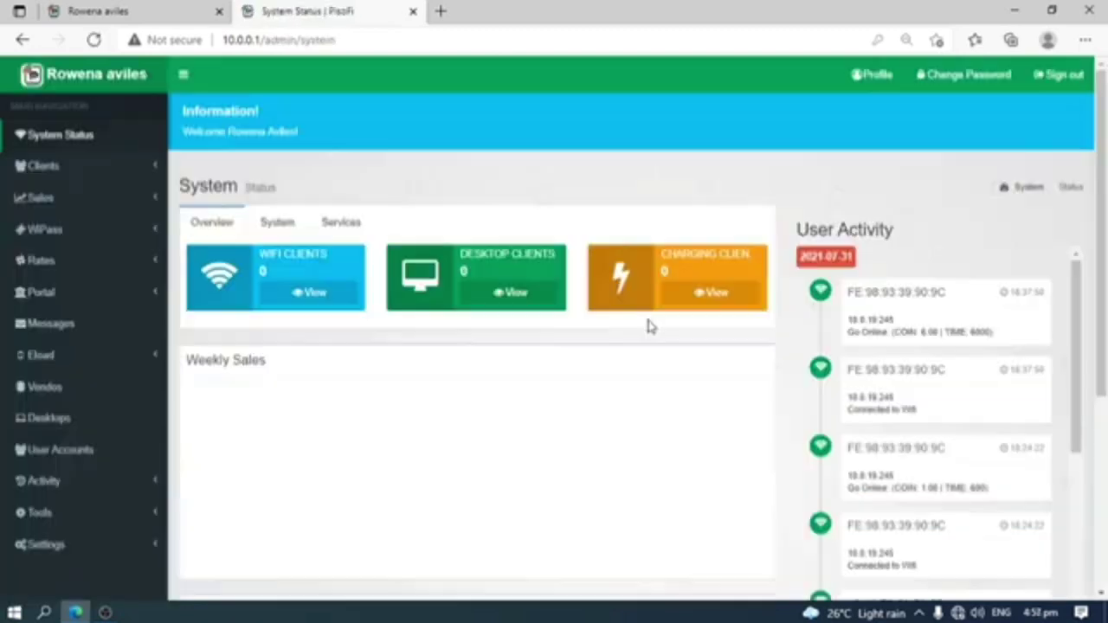
{"action": "left_click", "coordinate": [1070, 80]}
Attempt sign-in with the old autofilled Administrator login and see it rejected.
{"action": "left_click", "coordinate": [338, 213]}
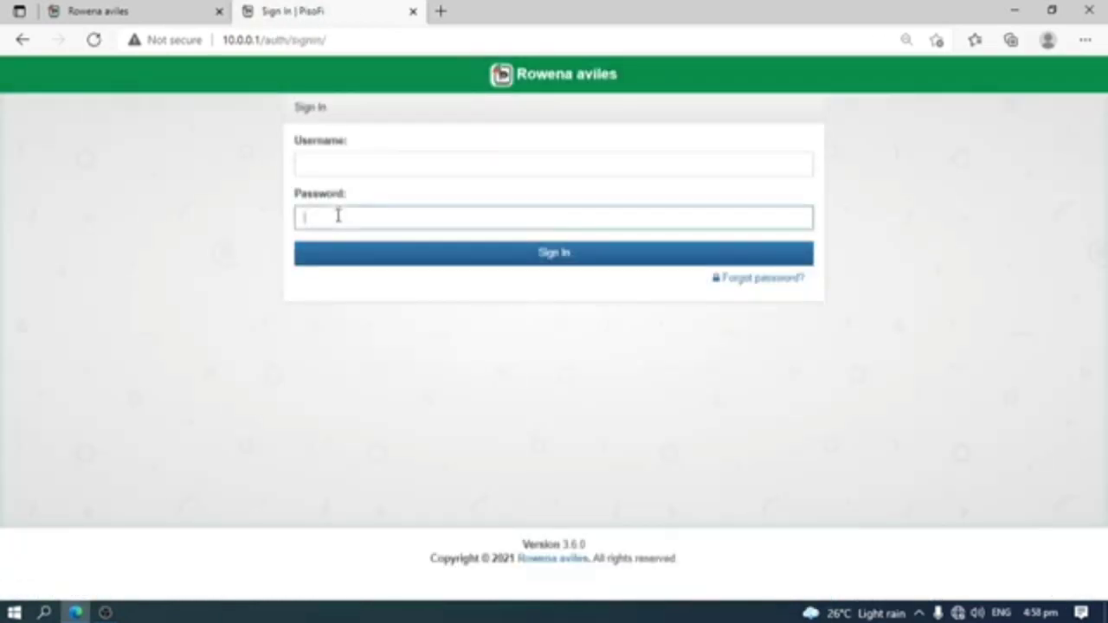
{"action": "type", "text": "a"}
{"action": "left_click", "coordinate": [772, 218]}
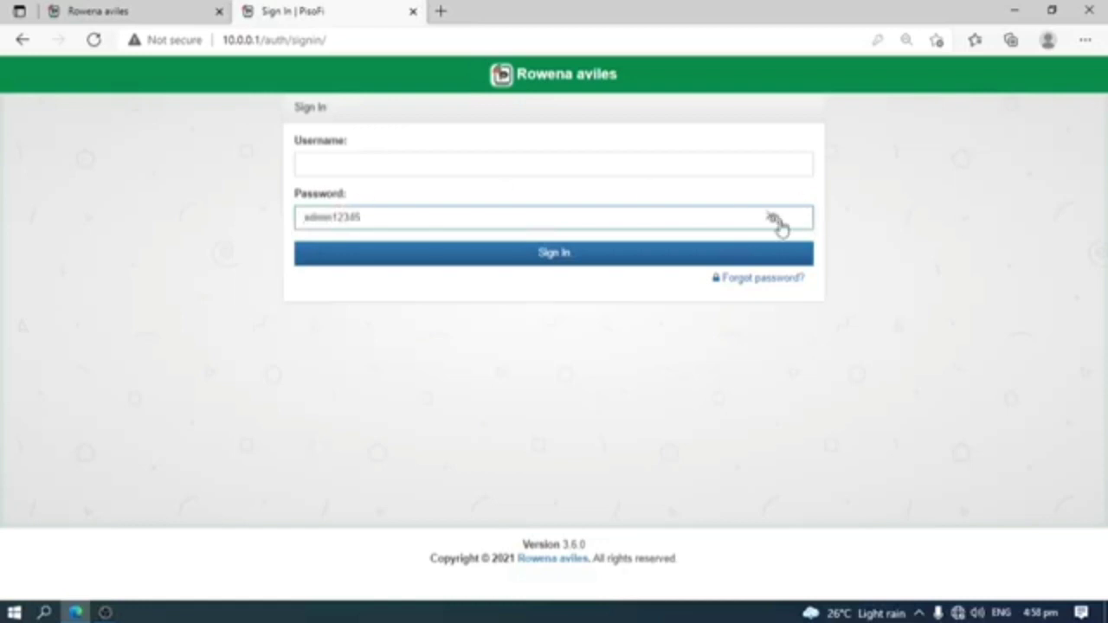
{"action": "left_click", "coordinate": [333, 166]}
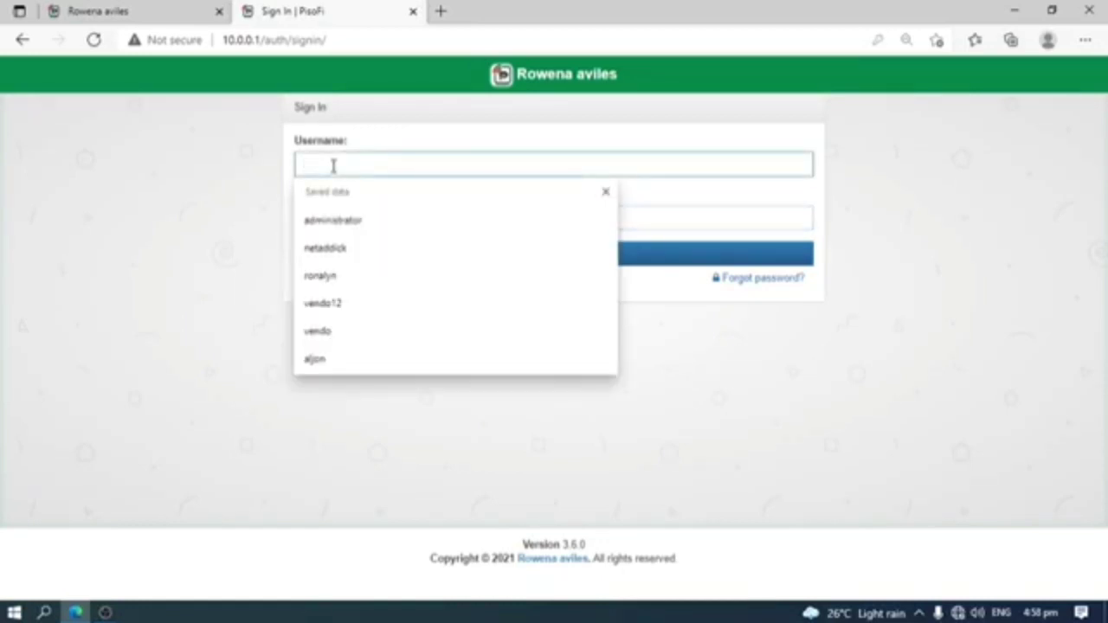
{"action": "left_click", "coordinate": [325, 218]}
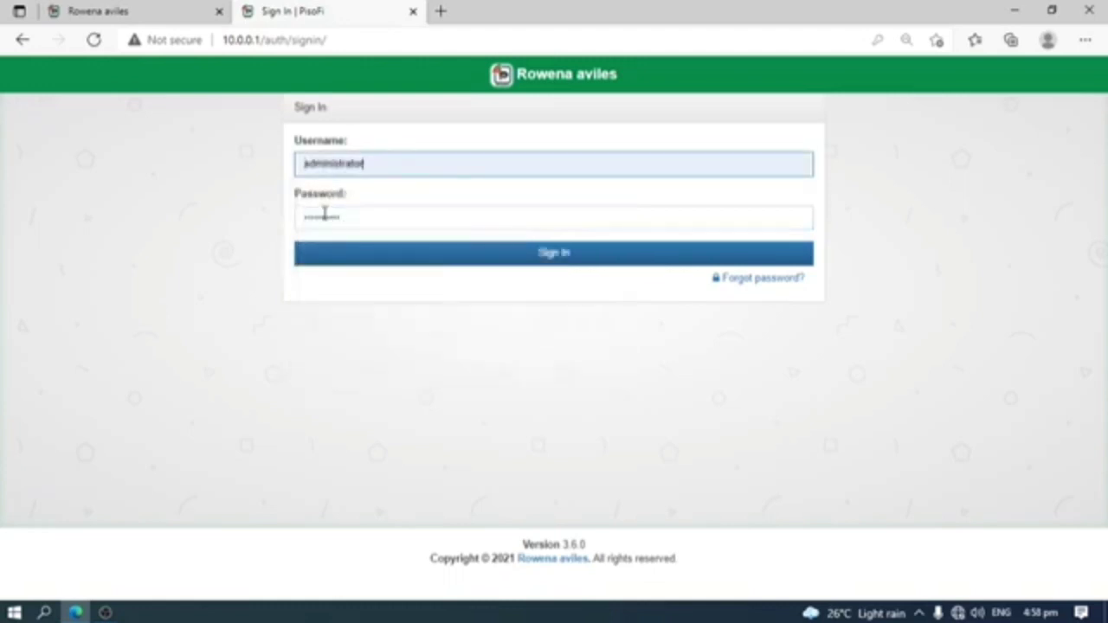
{"action": "left_click", "coordinate": [447, 259]}
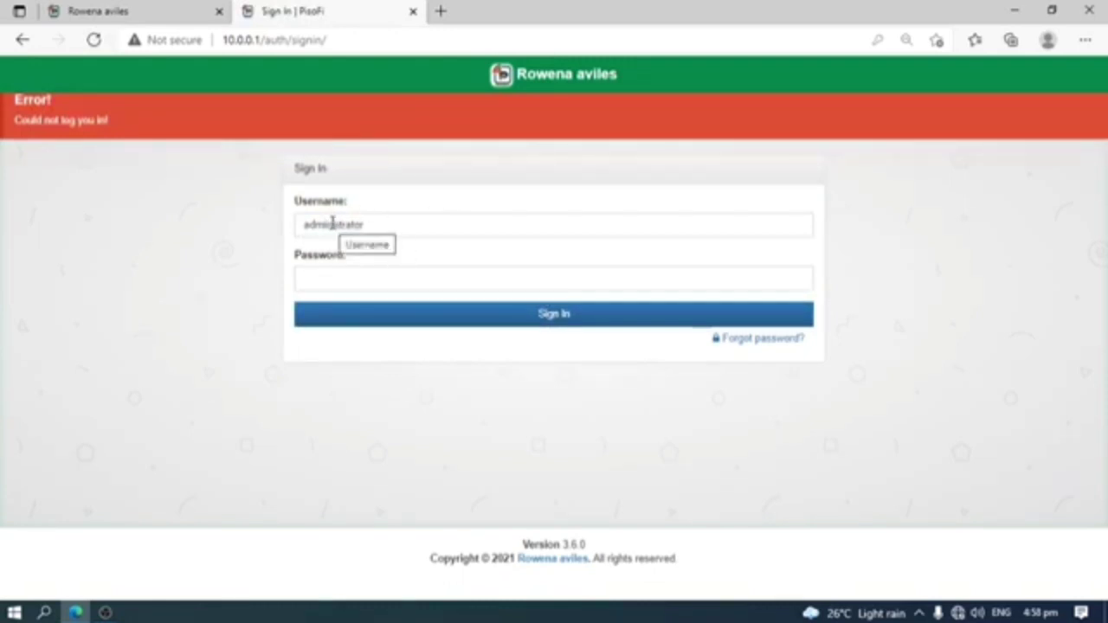
Replace the username with the new saved one, enter the password, and sign in.
{"action": "left_click", "coordinate": [388, 223]}
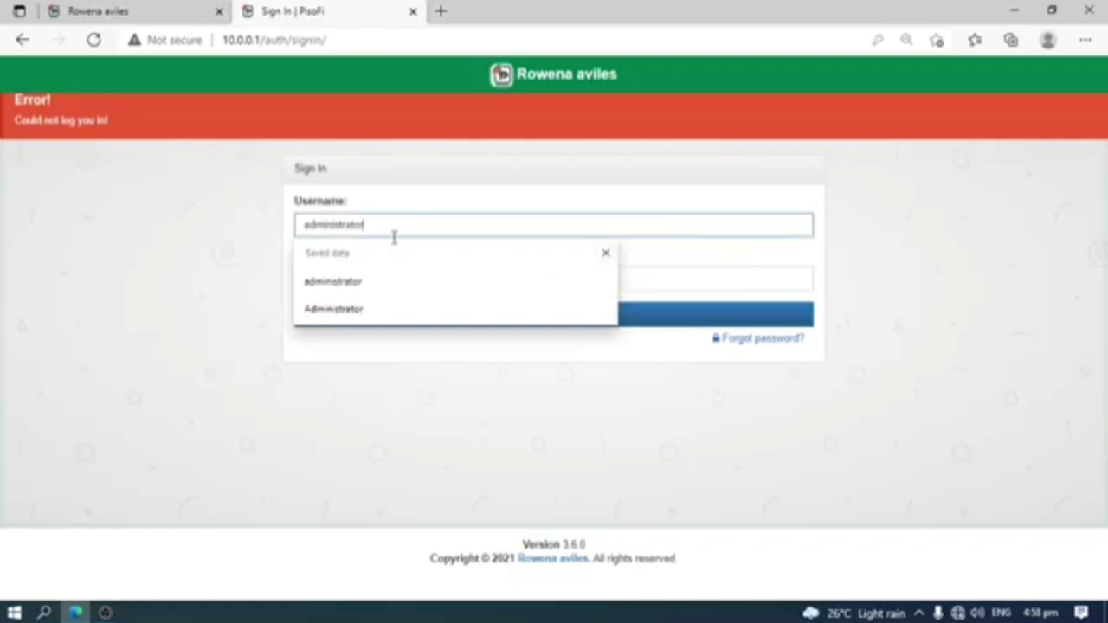
{"action": "left_click_drag", "start_coordinate": [395, 232], "coordinate": [256, 235]}
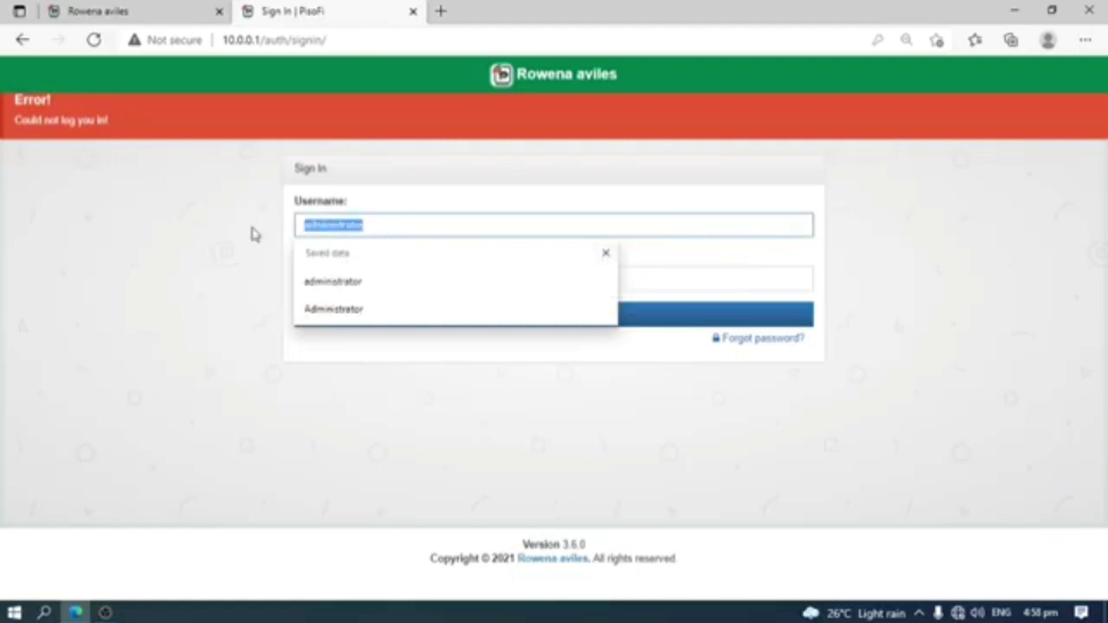
{"action": "type", "text": "k"}
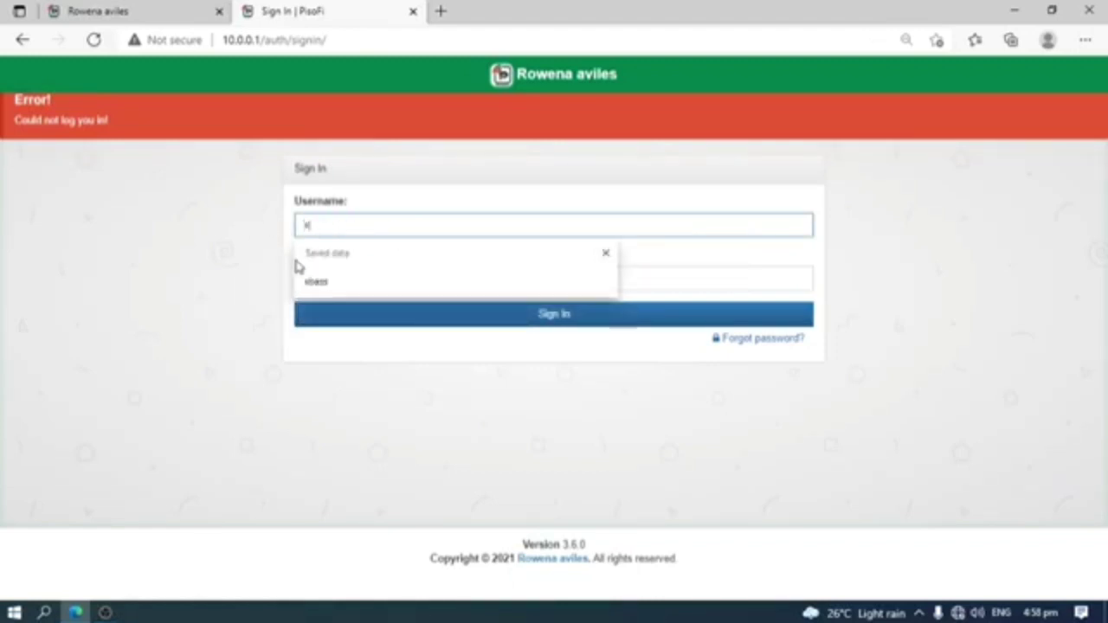
{"action": "left_click", "coordinate": [314, 281]}
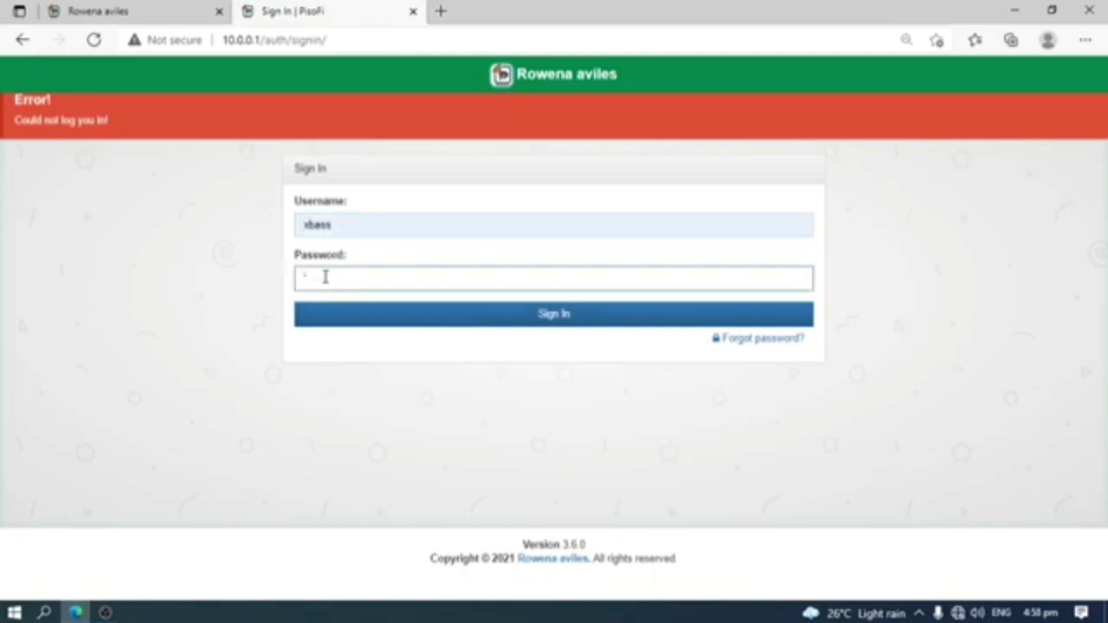
{"action": "type", "text": "••••••••"}
{"action": "key", "text": "Return"}
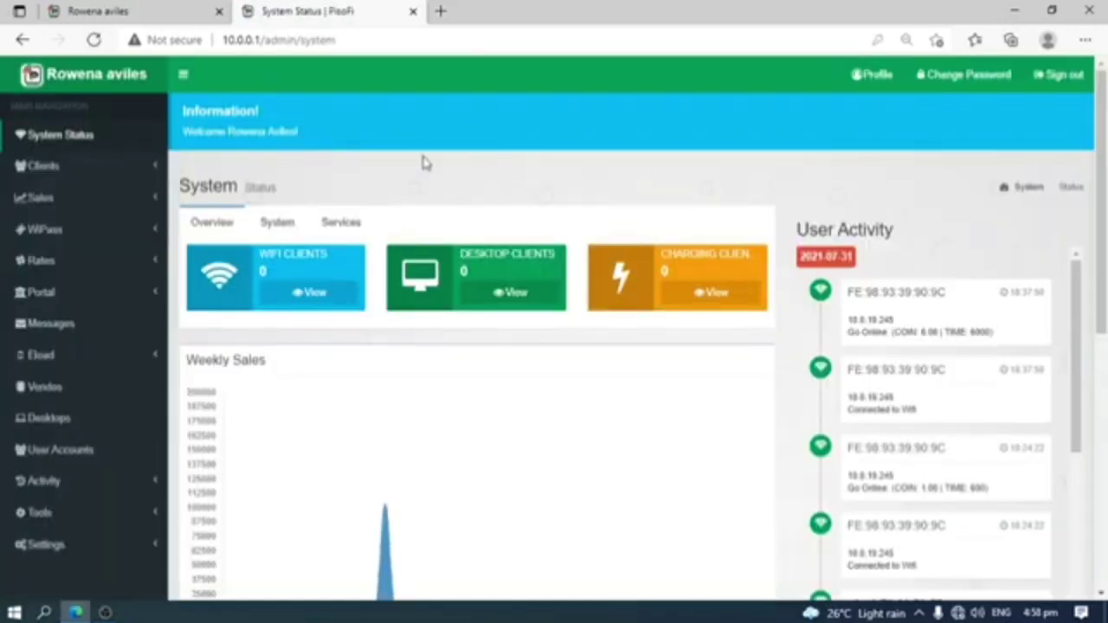
Fill in the current password, a new password and its matching confirmation, checking each, and save.
{"action": "left_click", "coordinate": [955, 85]}
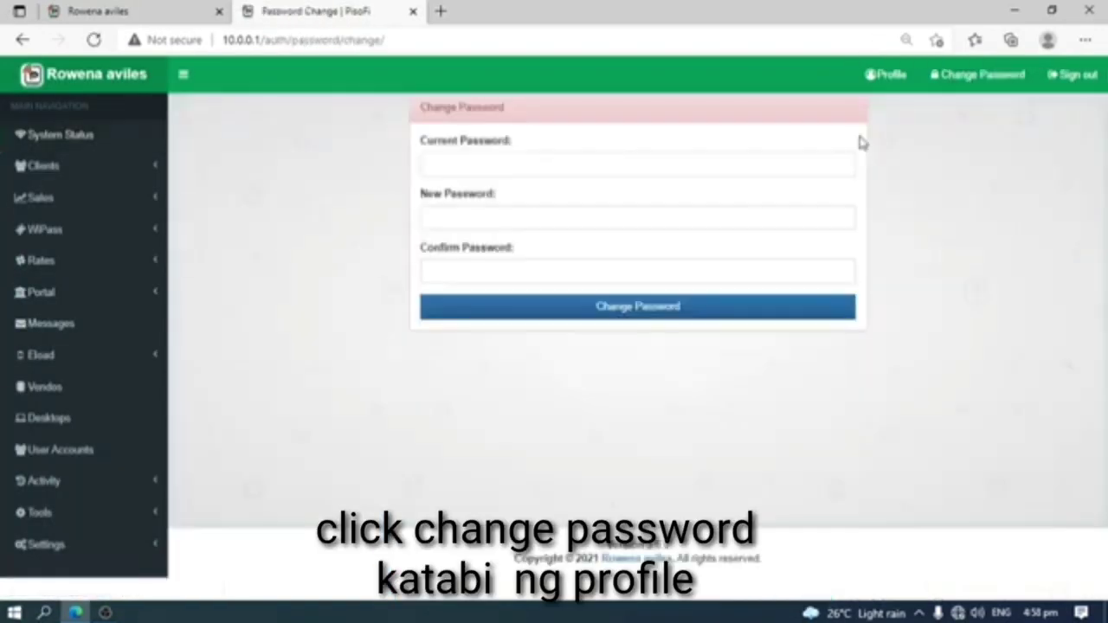
{"action": "left_click", "coordinate": [428, 169]}
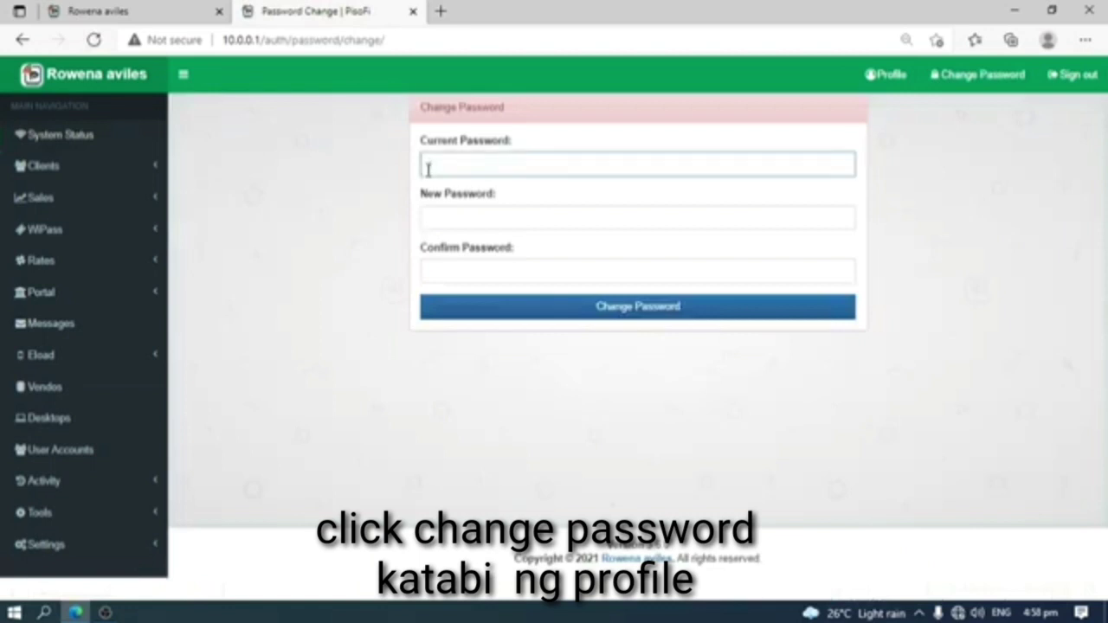
{"action": "type", "text": "•••••••"}
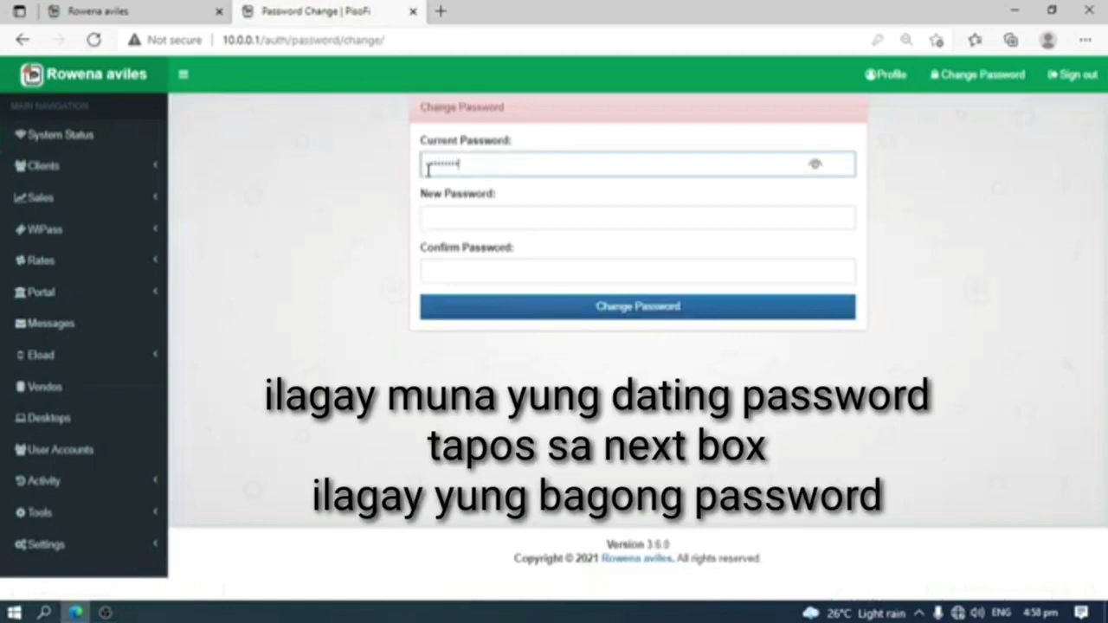
{"action": "type", "text": "••"}
{"action": "left_click", "coordinate": [816, 166]}
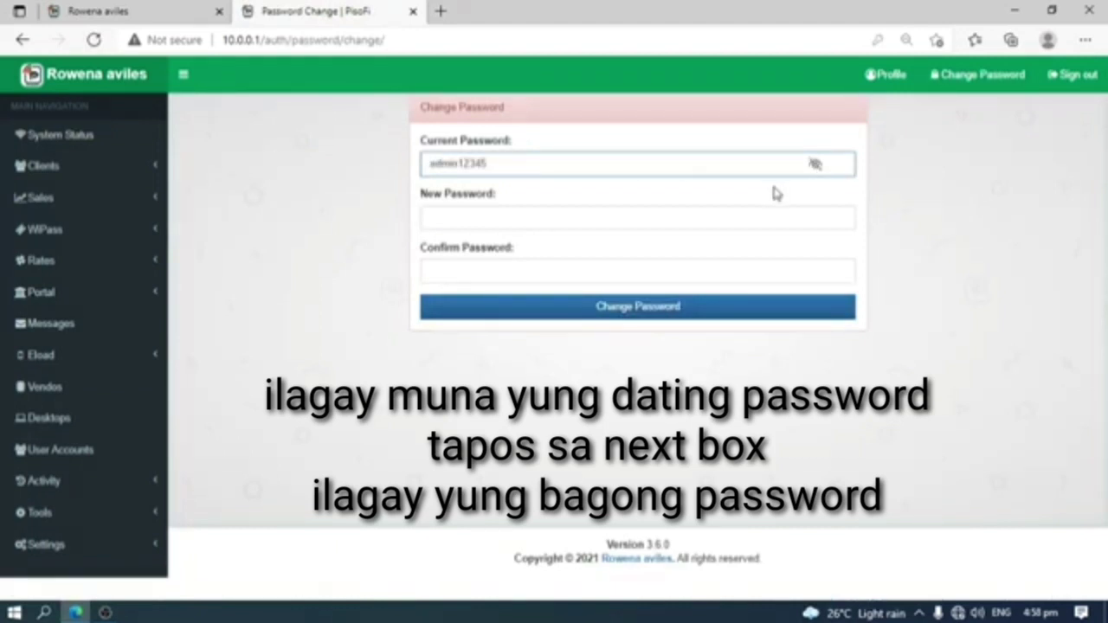
{"action": "left_click", "coordinate": [458, 221]}
{"action": "type", "text": "•••••••"}
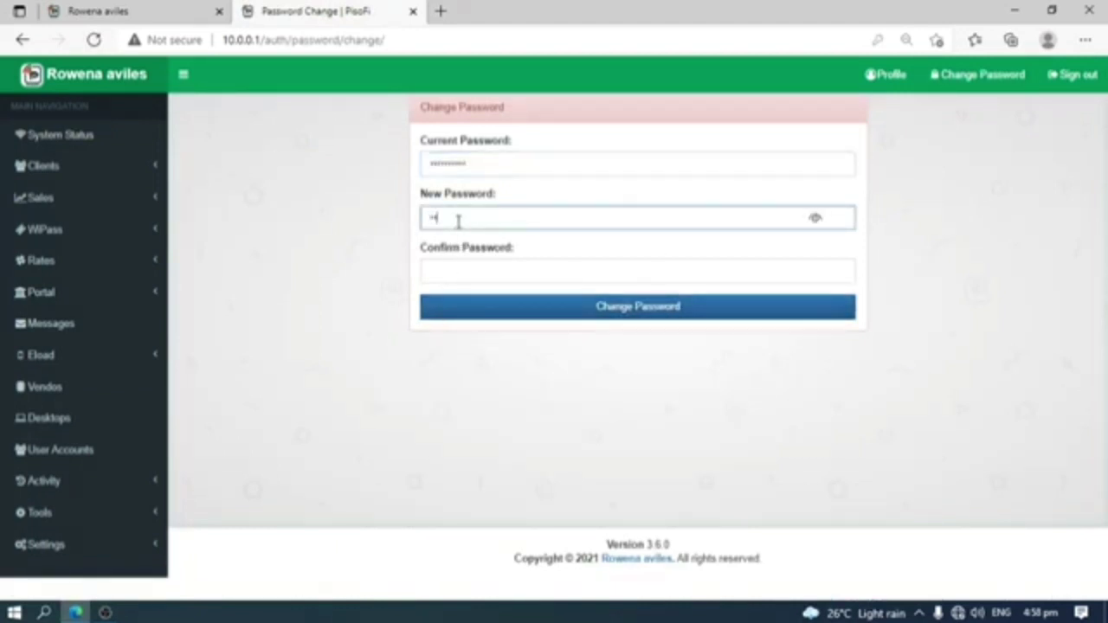
{"action": "type", "text": "•"}
{"action": "left_click", "coordinate": [814, 218]}
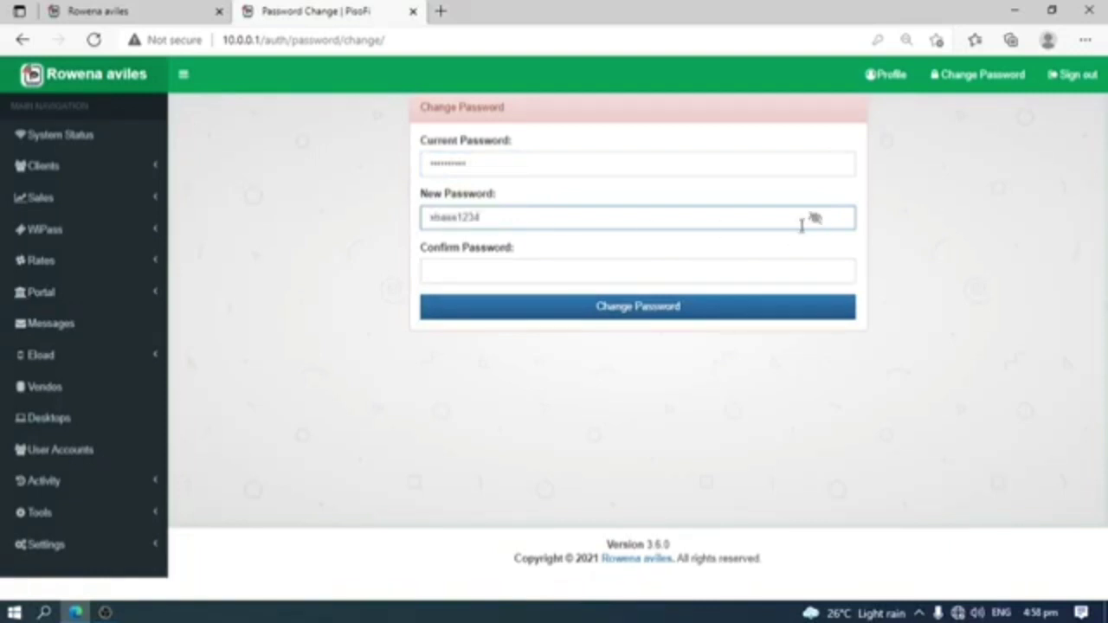
{"action": "left_click", "coordinate": [459, 271]}
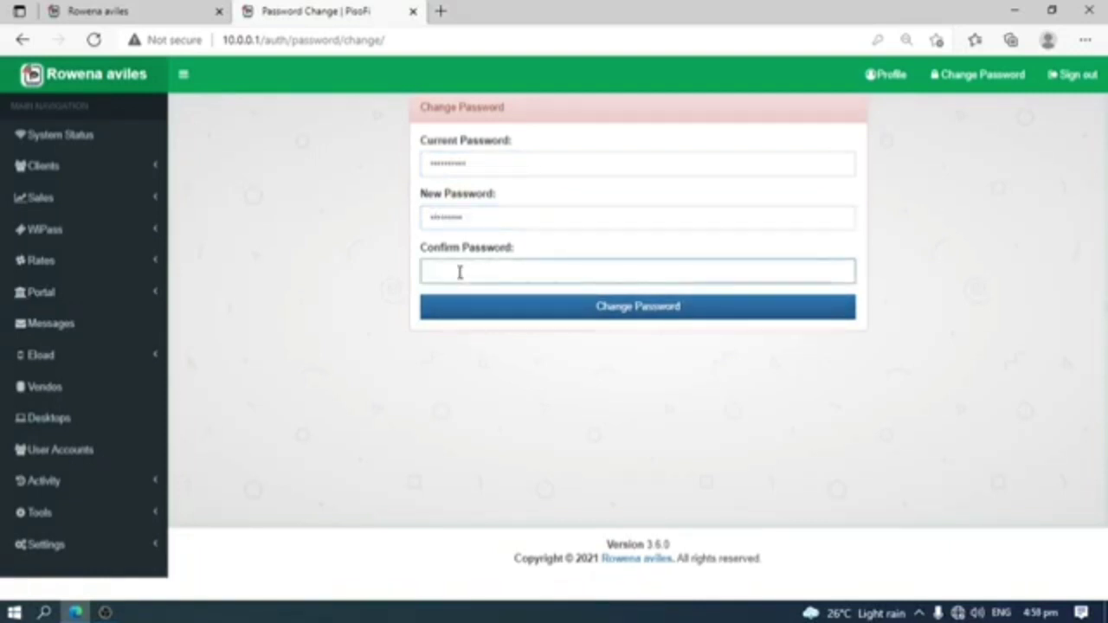
{"action": "type", "text": "x•••••••"}
{"action": "left_click", "coordinate": [817, 273]}
{"action": "left_click", "coordinate": [768, 312]}
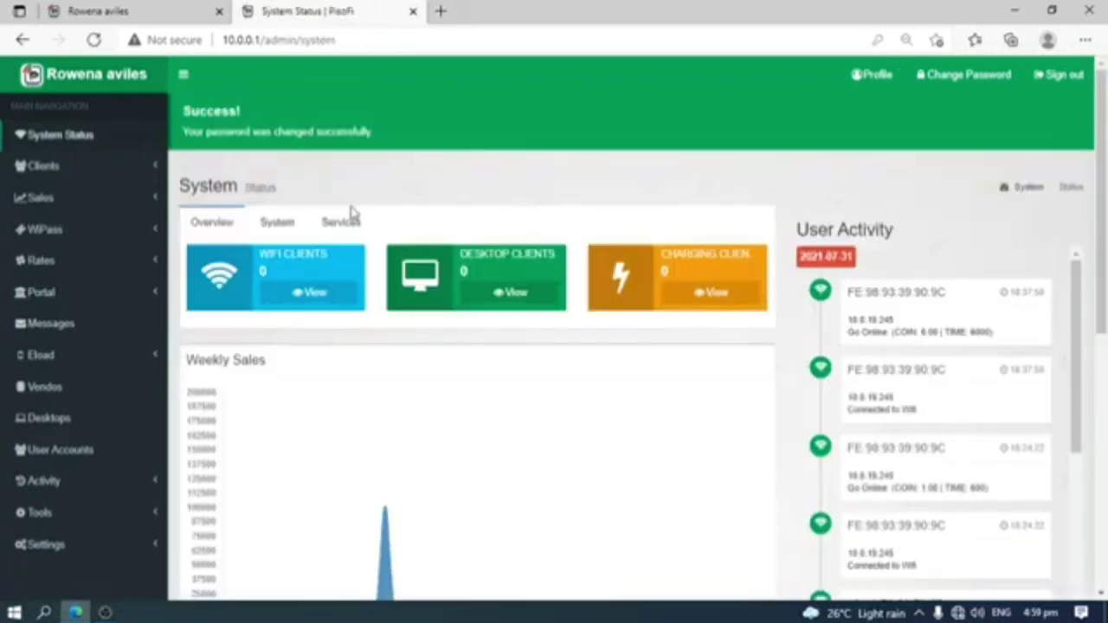
Sign out and sign back in with the new username and the new password.
{"action": "left_click", "coordinate": [1060, 74]}
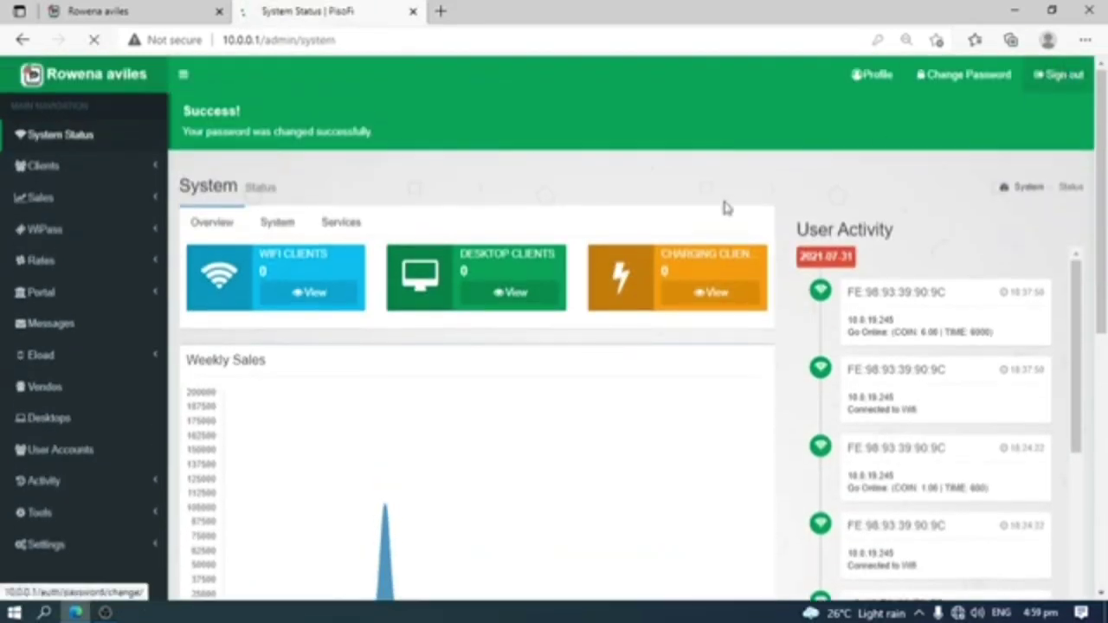
{"action": "left_click", "coordinate": [367, 162]}
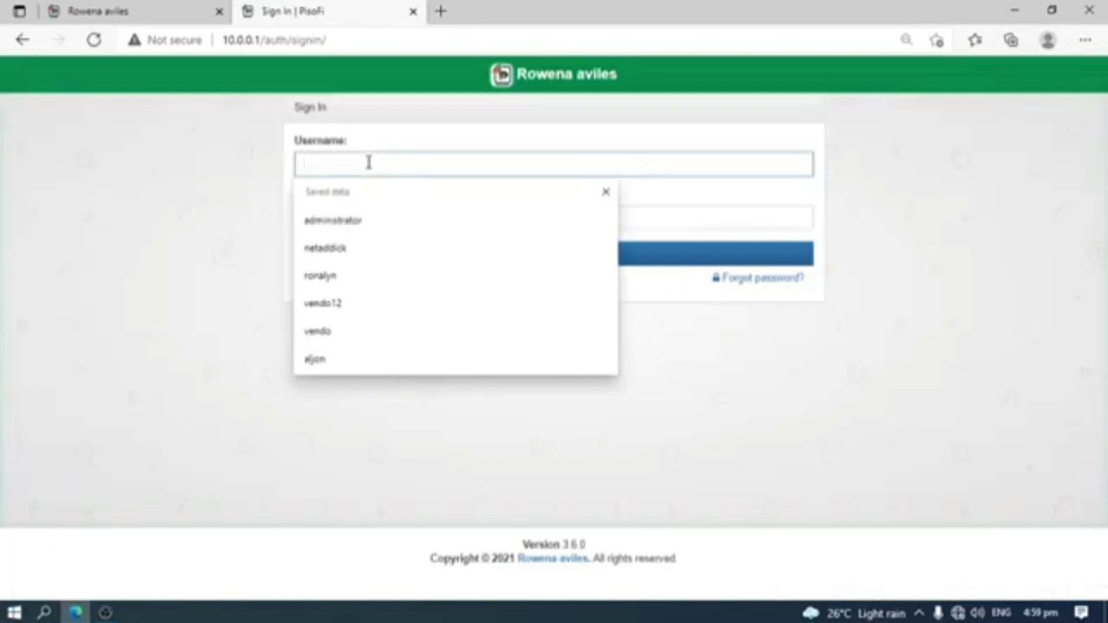
{"action": "type", "text": "xlaas"}
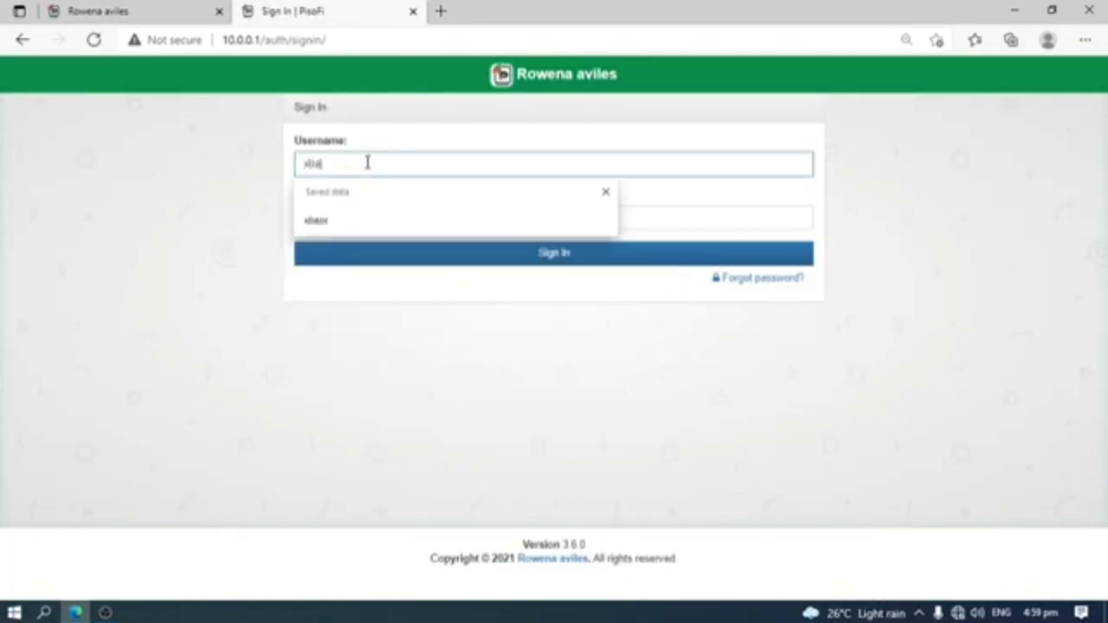
{"action": "left_click", "coordinate": [334, 215]}
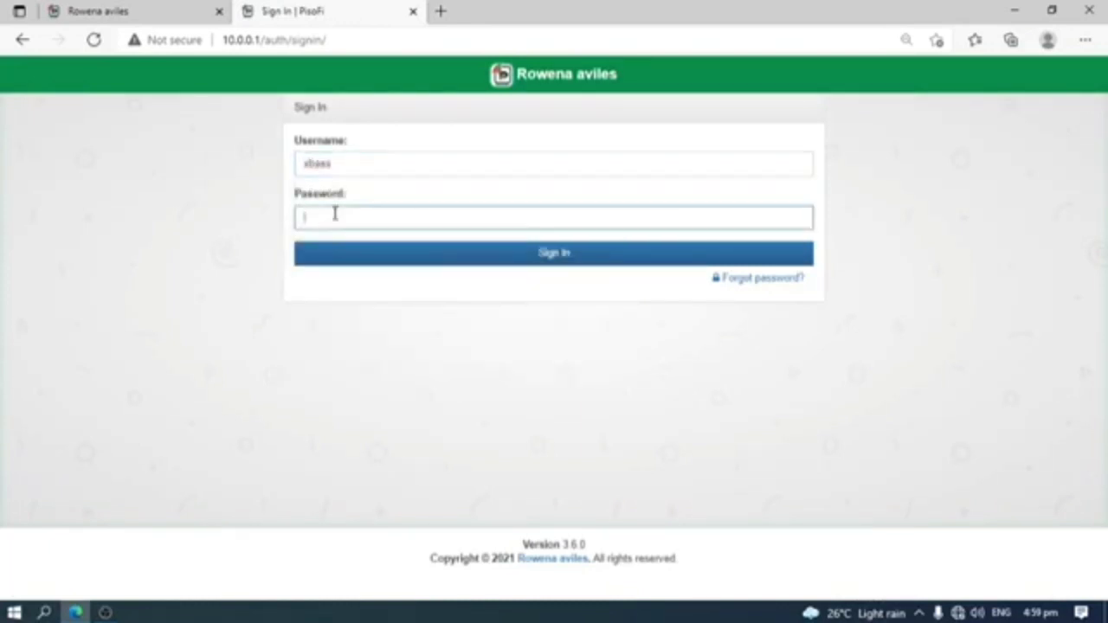
{"action": "type", "text": "*********"}
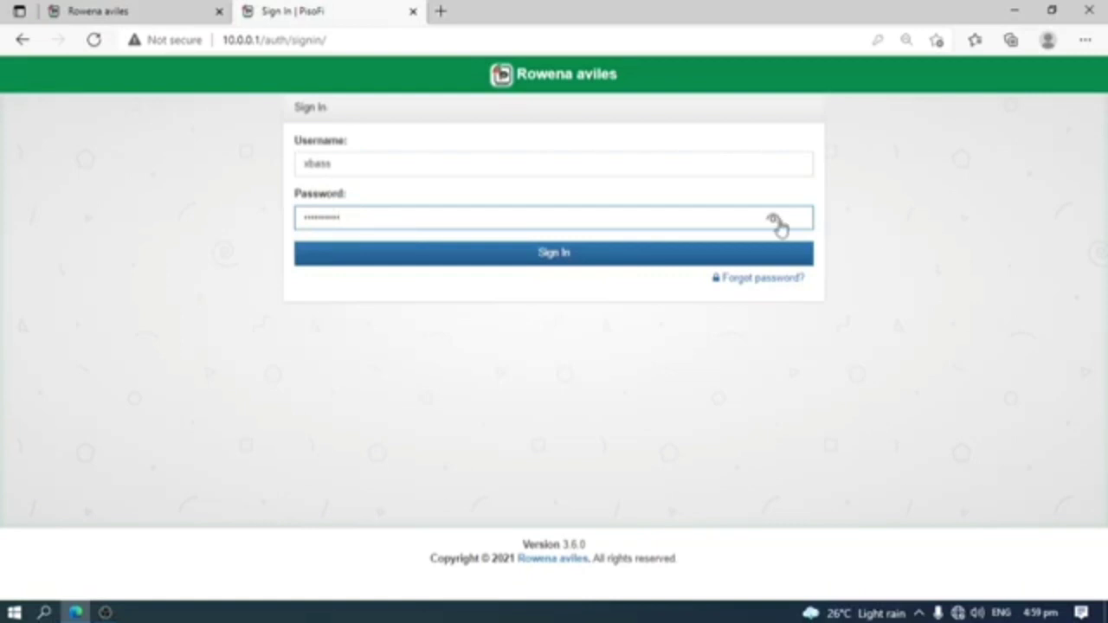
{"action": "left_click", "coordinate": [773, 220]}
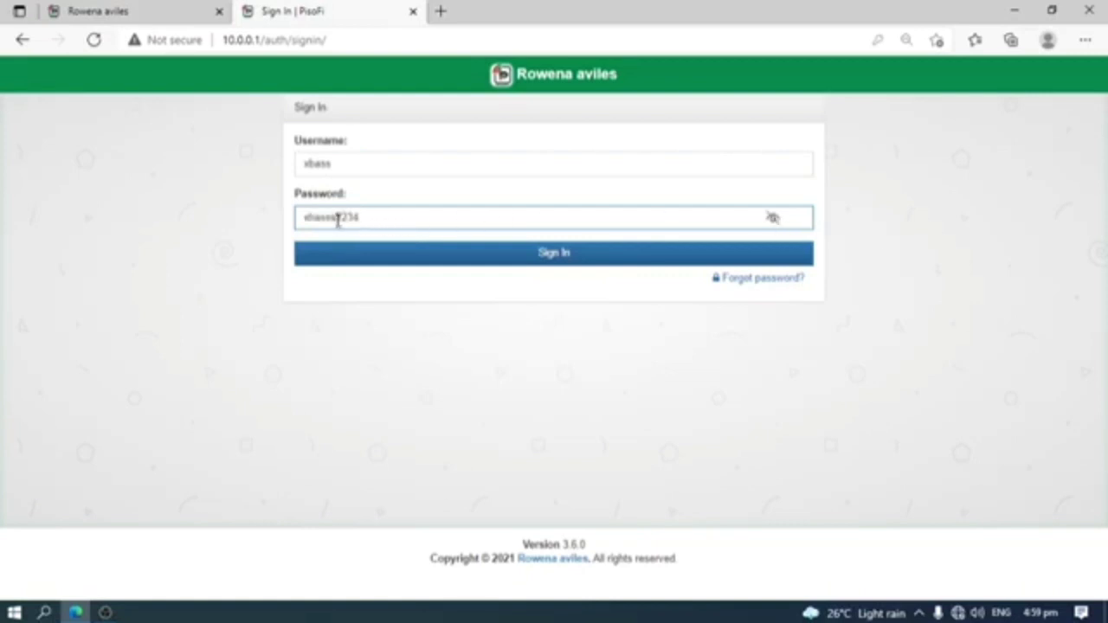
{"action": "key", "text": "Return"}
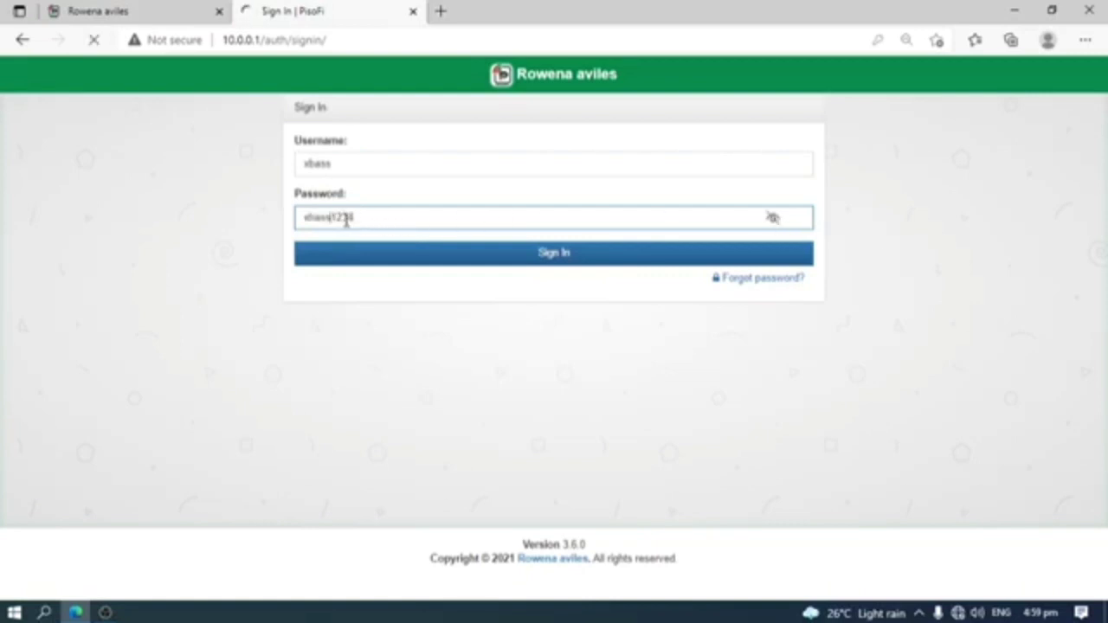
{"action": "scroll", "coordinate": [398, 352], "scroll_direction": "down", "scroll_amount": 1}
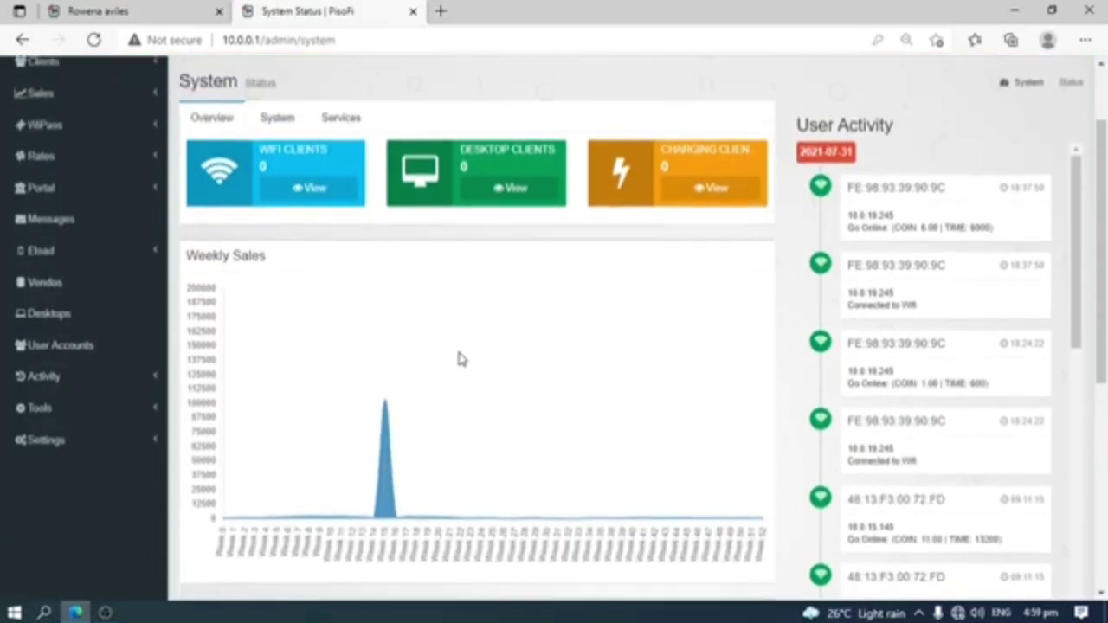
Open the Change Password form from the Profile menu, then expand the Clients section.
{"action": "scroll", "coordinate": [457, 358], "scroll_direction": "up", "scroll_amount": 1}
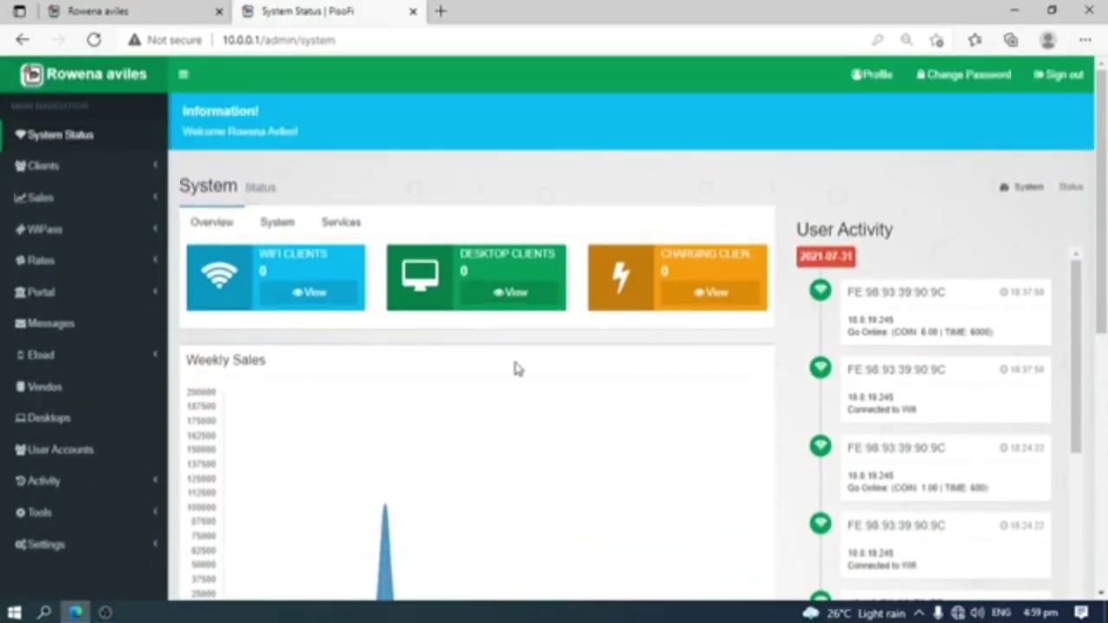
{"action": "scroll", "coordinate": [519, 364], "scroll_direction": "down", "scroll_amount": 2}
{"action": "scroll", "coordinate": [540, 359], "scroll_direction": "up", "scroll_amount": 2}
{"action": "left_click", "coordinate": [868, 76]}
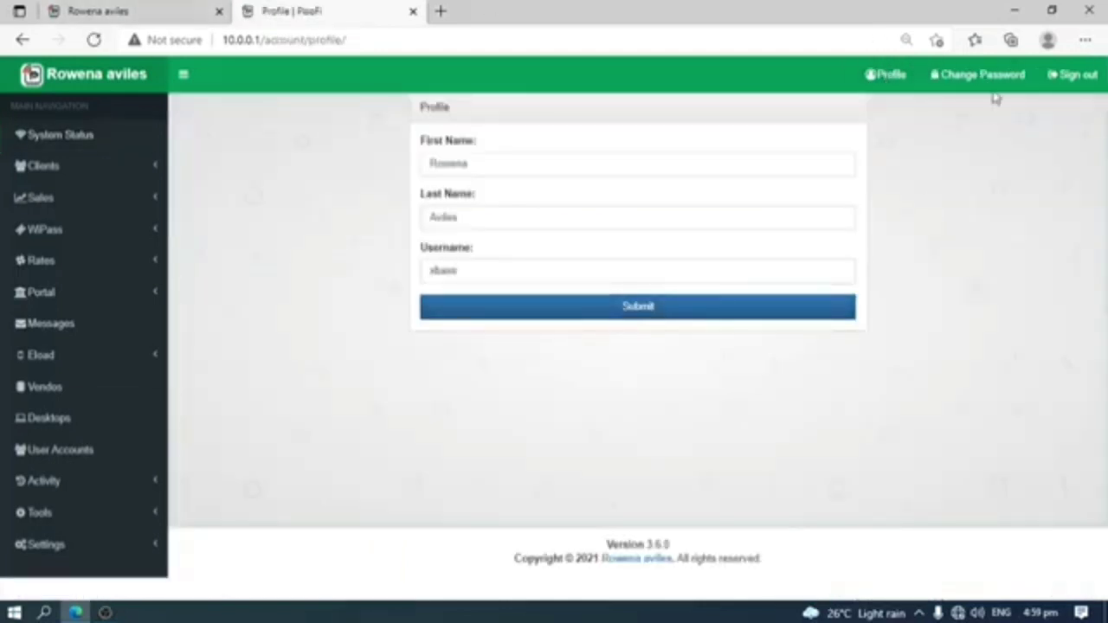
{"action": "left_click", "coordinate": [987, 78]}
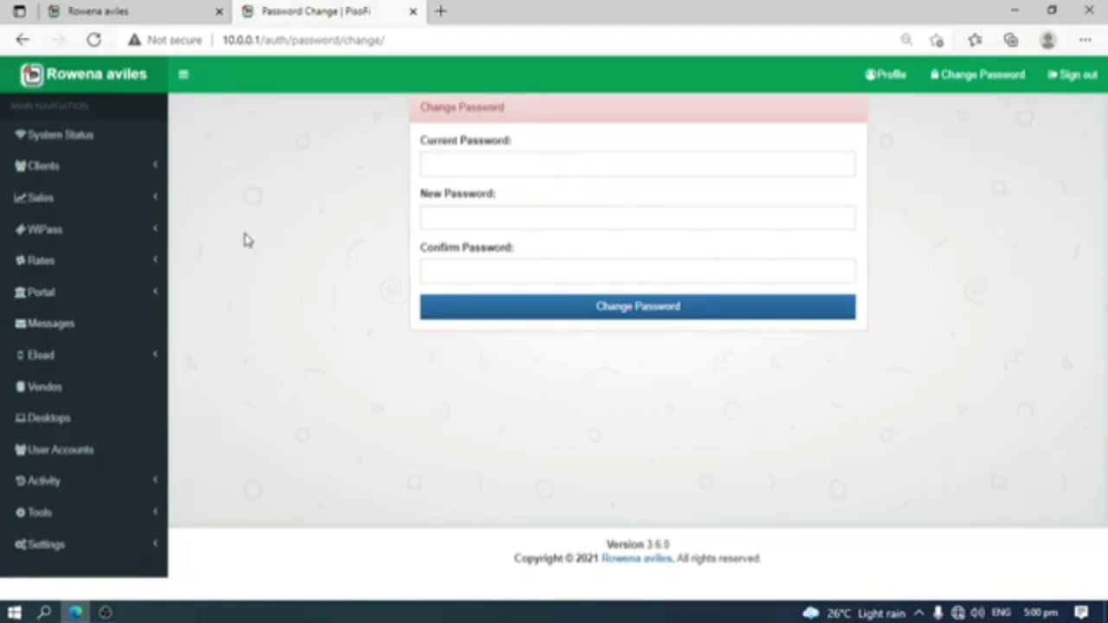
{"action": "left_click", "coordinate": [35, 176]}
View the Wifi Users client list, then open the Activity > Users activity logs.
{"action": "left_click", "coordinate": [52, 226]}
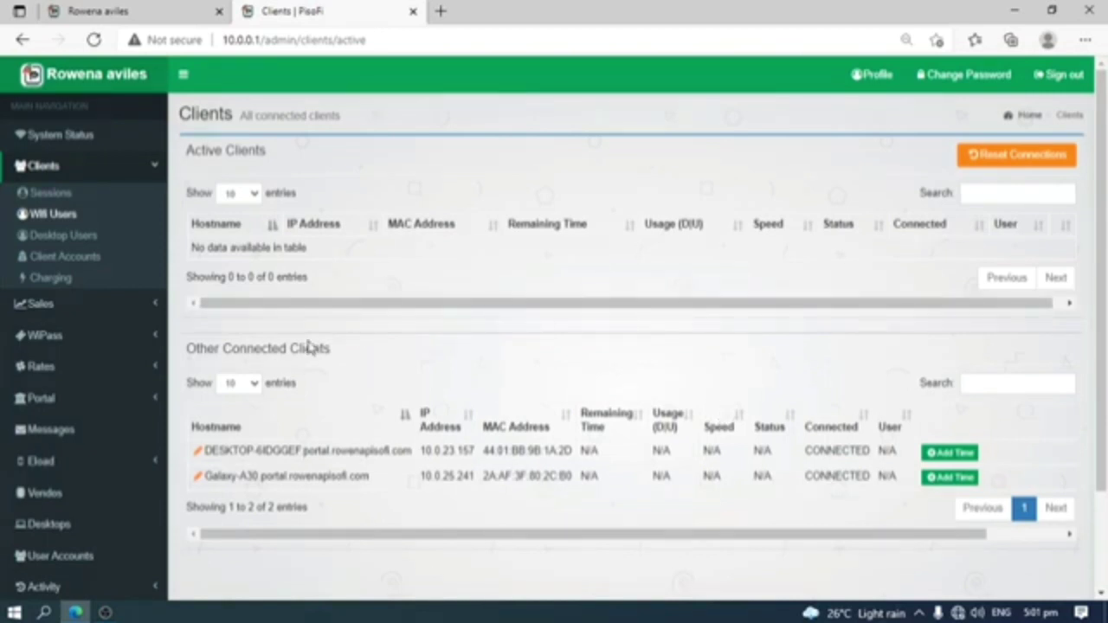
{"action": "scroll", "coordinate": [110, 385], "scroll_direction": "down", "scroll_amount": 1}
{"action": "scroll", "coordinate": [109, 385], "scroll_direction": "down", "scroll_amount": 1}
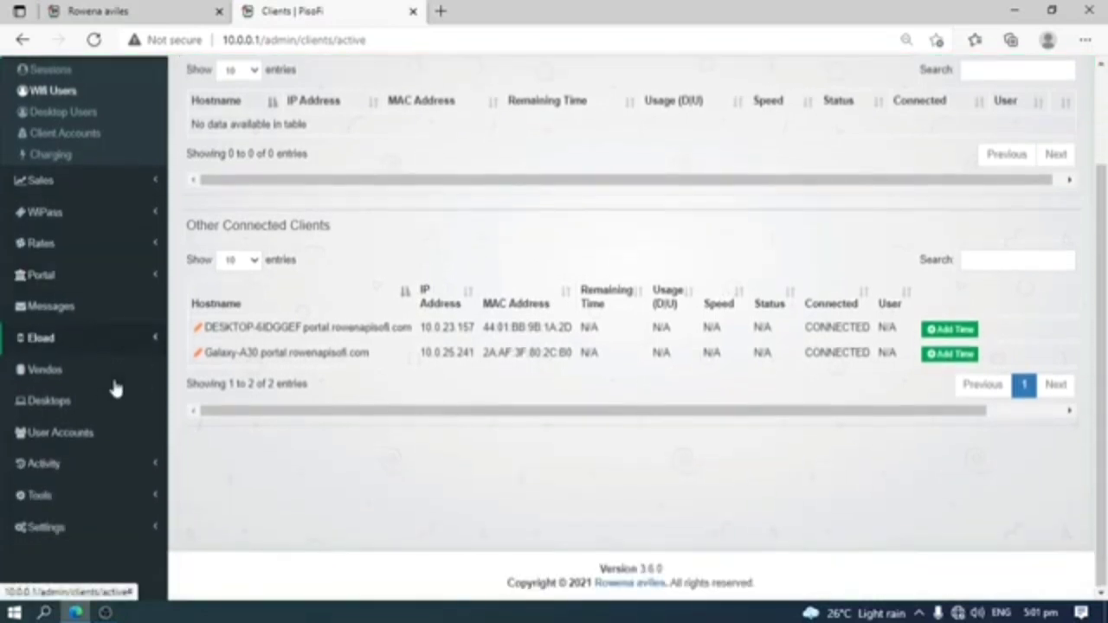
{"action": "left_click", "coordinate": [113, 468]}
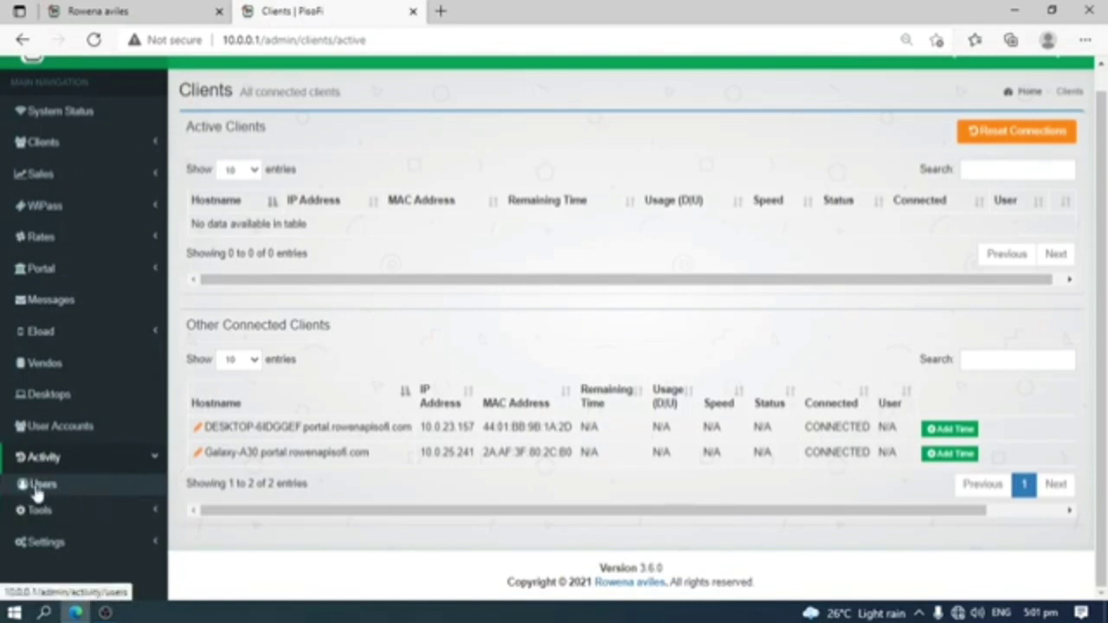
{"action": "left_click", "coordinate": [113, 468]}
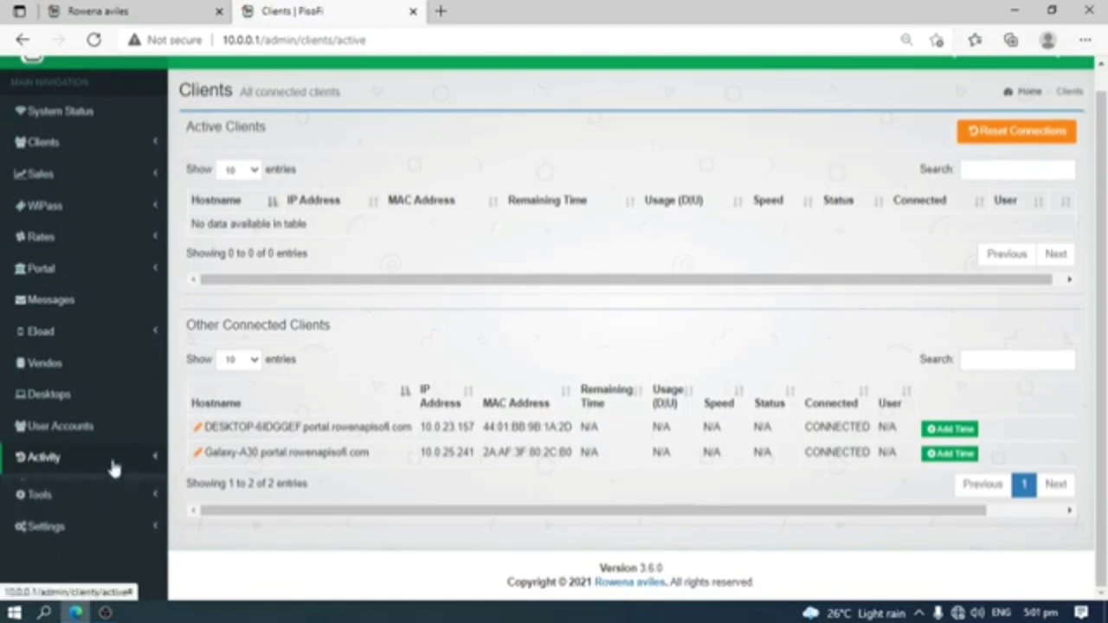
{"action": "left_click", "coordinate": [114, 468]}
{"action": "left_click", "coordinate": [61, 487]}
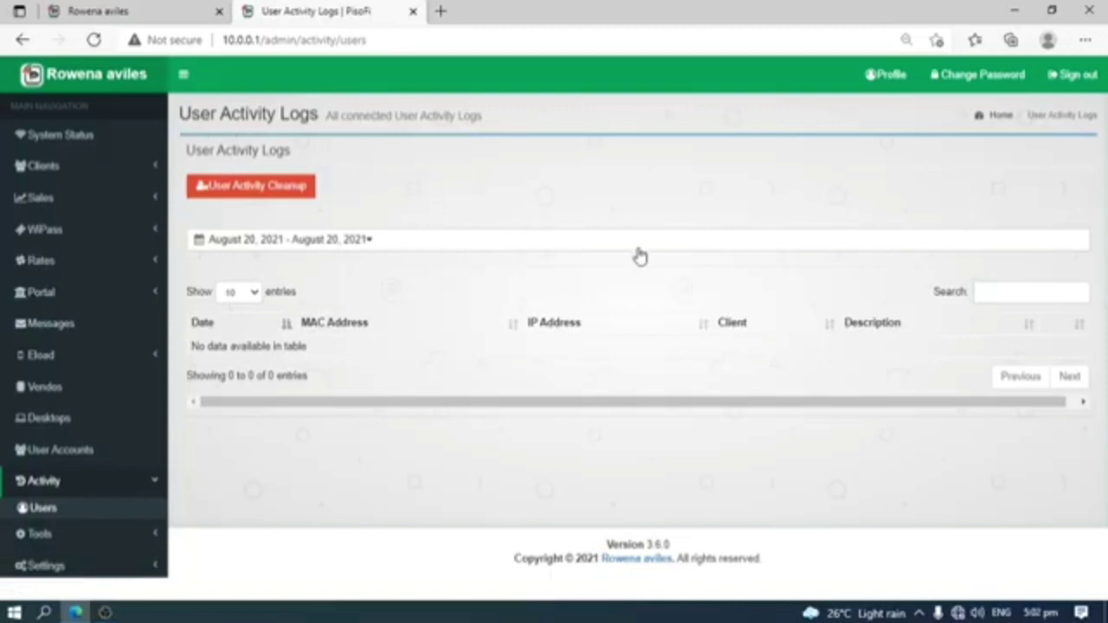
Show Yesterday's (August 19, 2021) activity logs, then open the User Accounts page.
{"action": "left_click", "coordinate": [355, 241]}
{"action": "left_click", "coordinate": [229, 302]}
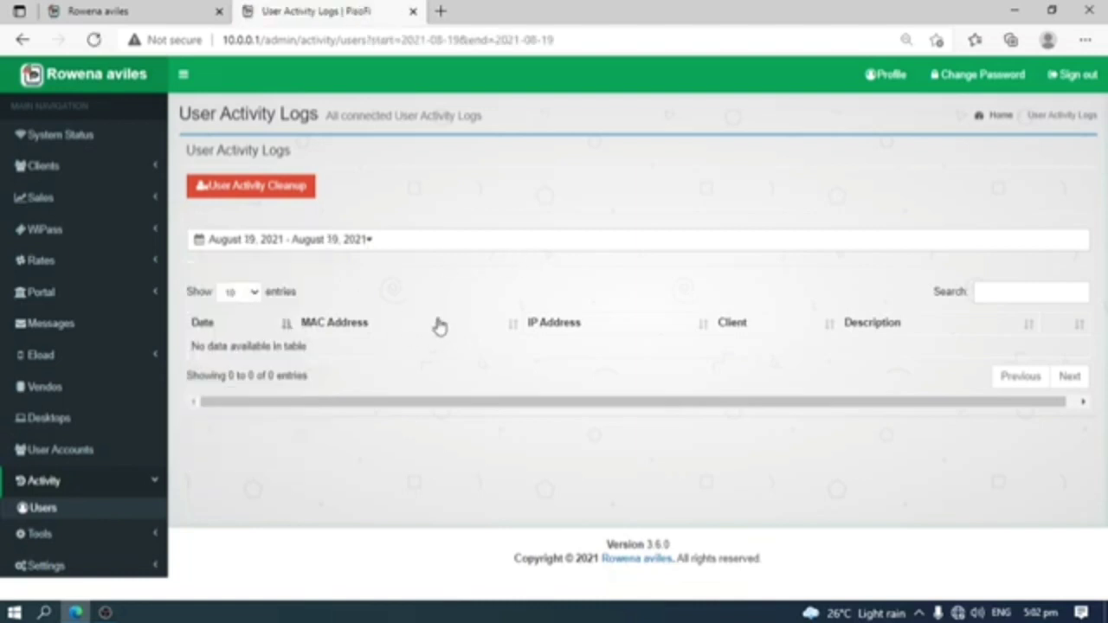
{"action": "left_click", "coordinate": [84, 531]}
{"action": "left_click", "coordinate": [84, 489]}
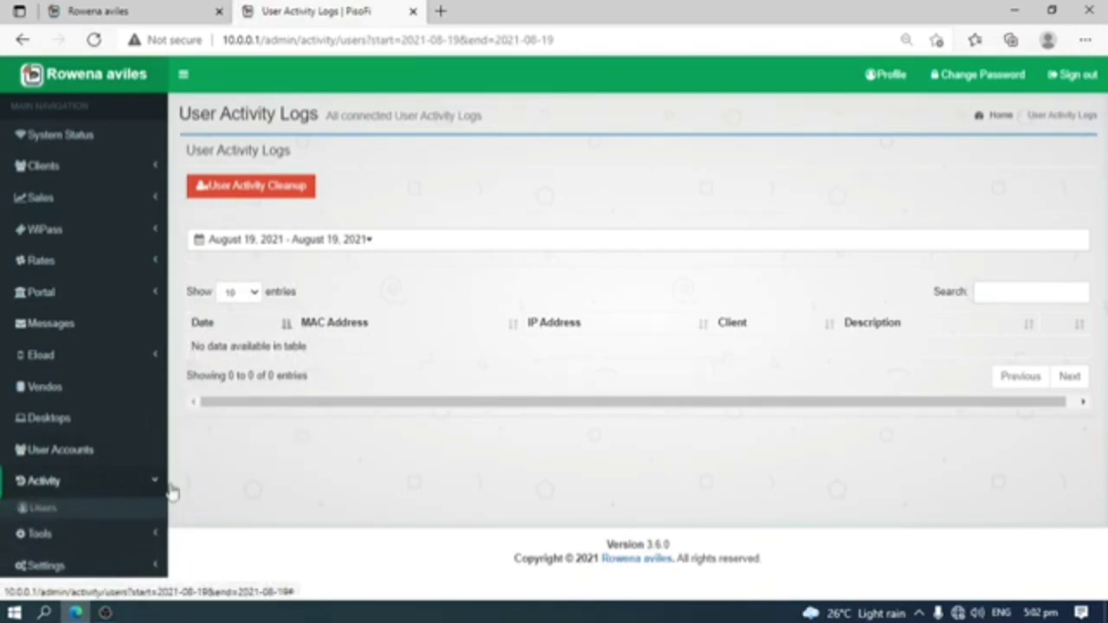
{"action": "left_click", "coordinate": [87, 463]}
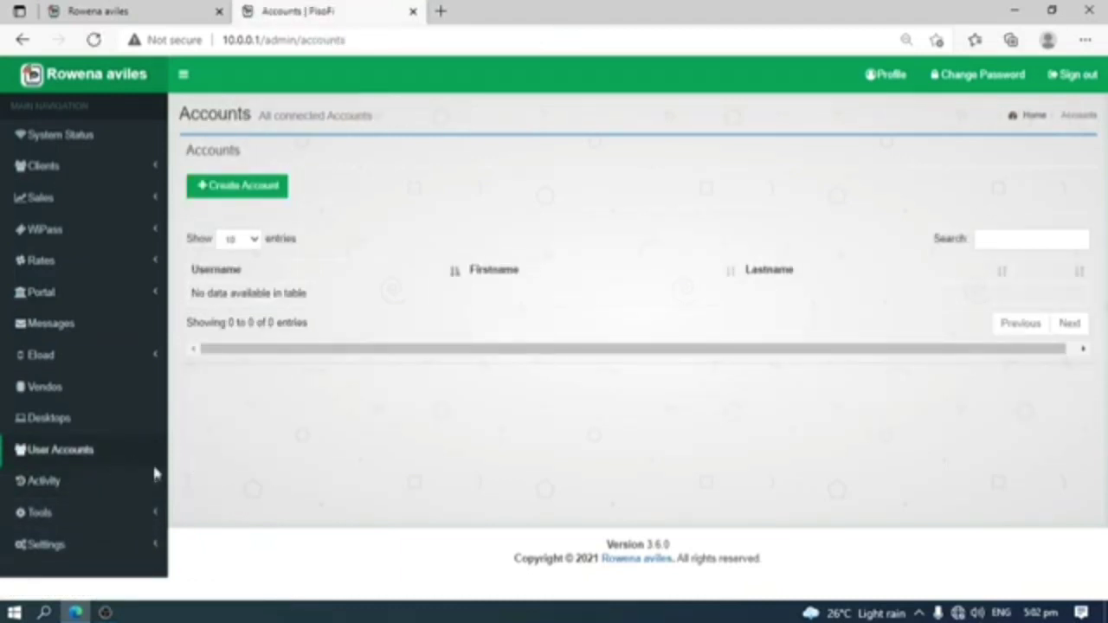
Go back to the Activity > Users logs for August 20, 2021.
{"action": "left_click", "coordinate": [52, 486]}
{"action": "left_click", "coordinate": [54, 515]}
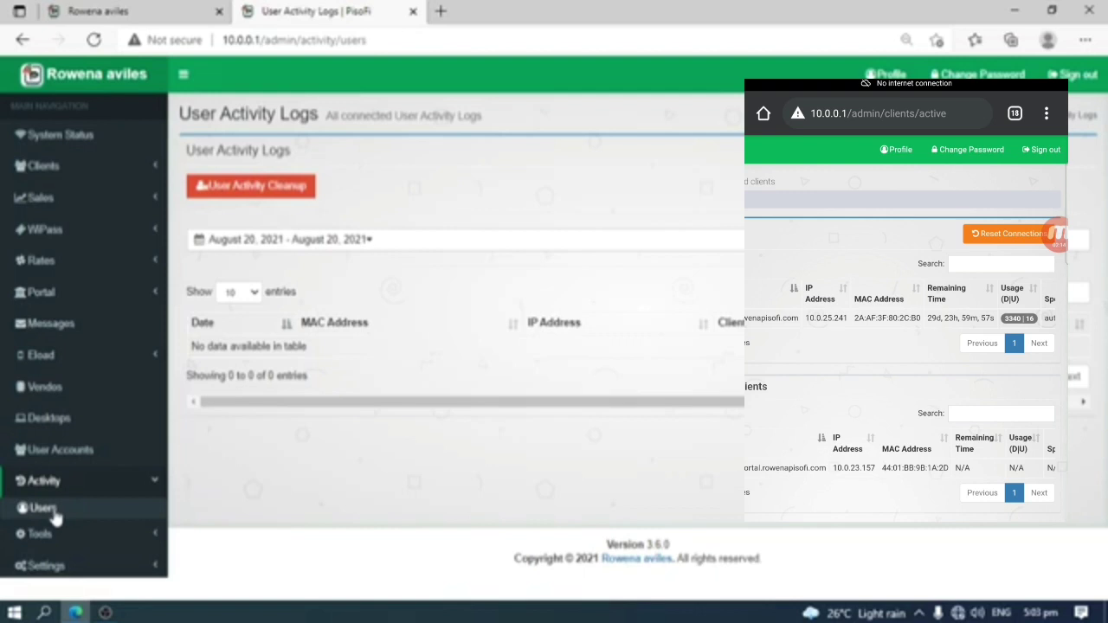
Copy the Galaxy-A30 client's MAC address from Wifi Users, then open Clients > Sessions.
{"action": "left_click", "coordinate": [54, 167]}
{"action": "left_click", "coordinate": [74, 235]}
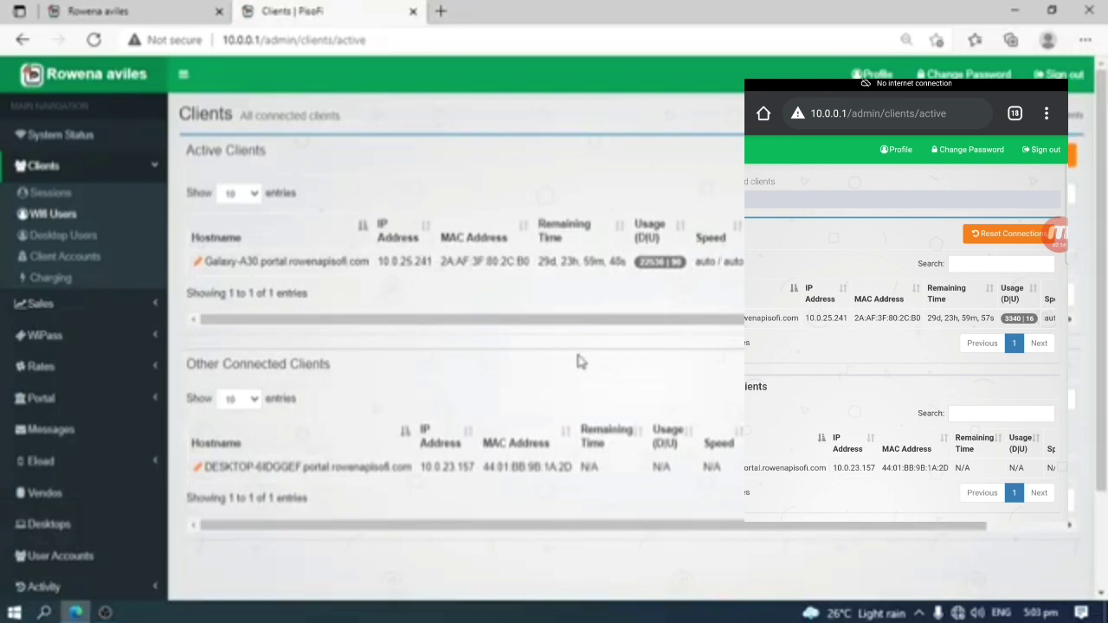
{"action": "left_click_drag", "start_coordinate": [441, 265], "coordinate": [529, 258]}
{"action": "right_click", "coordinate": [524, 264]}
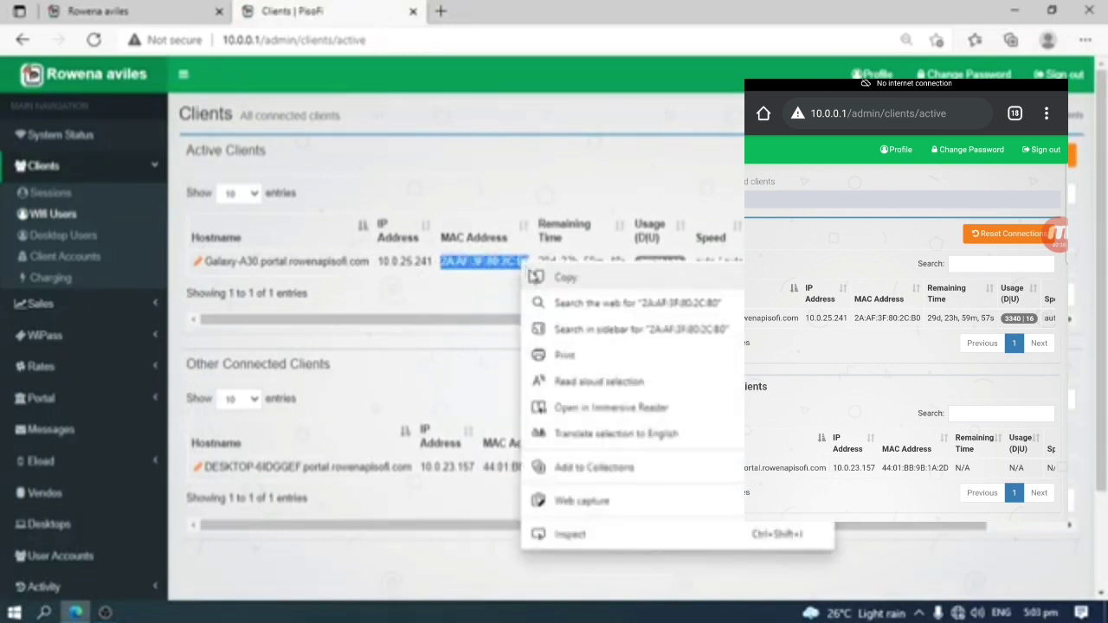
{"action": "left_click", "coordinate": [565, 278]}
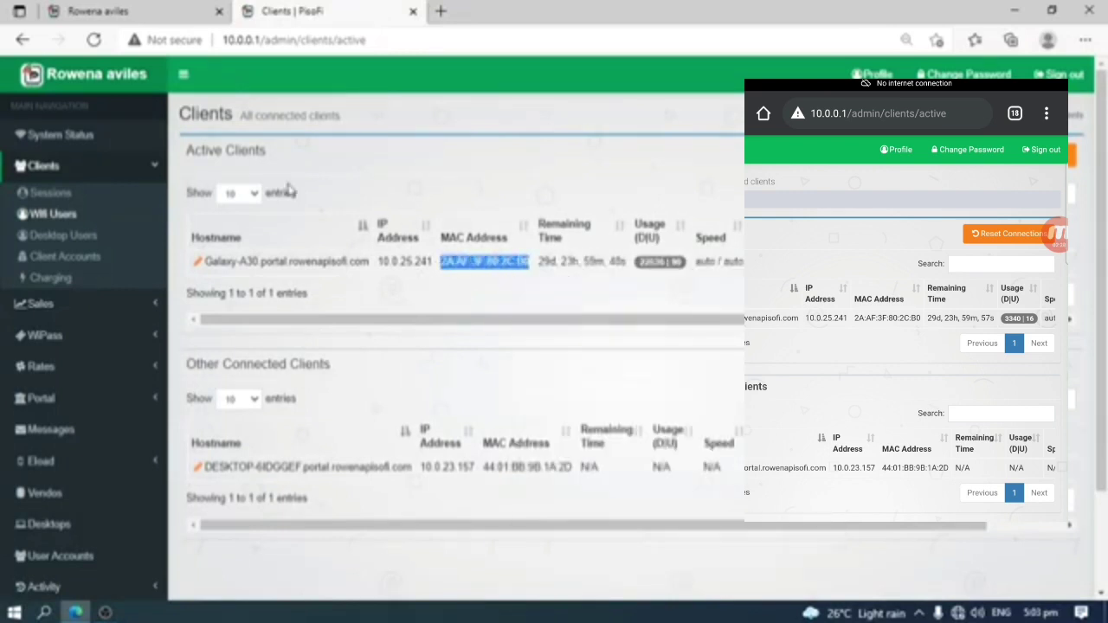
{"action": "left_click", "coordinate": [54, 214]}
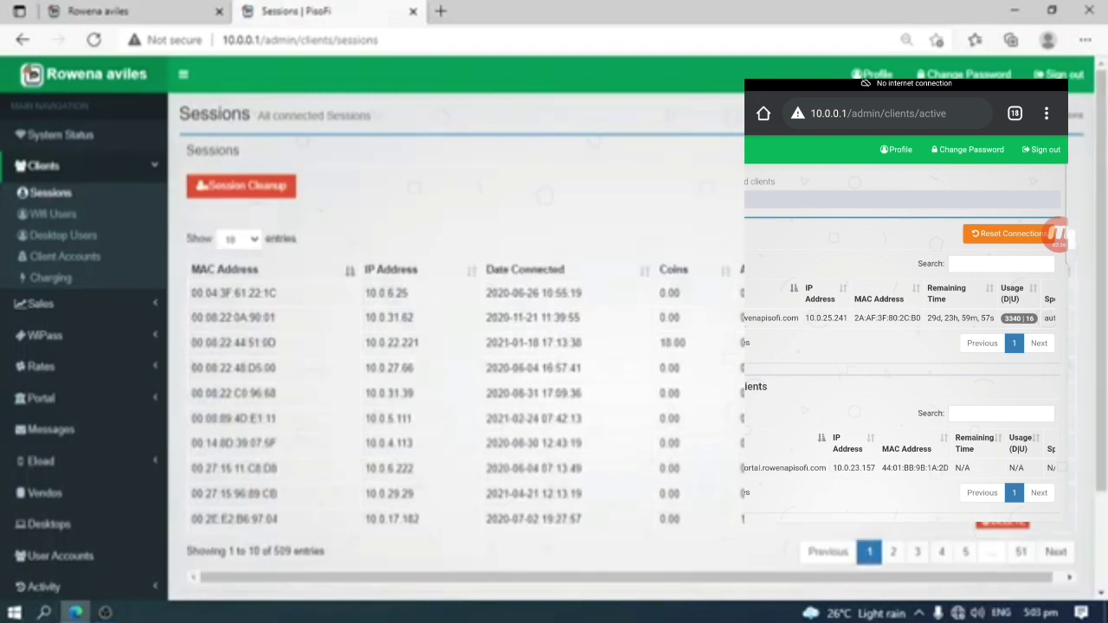
Search Sessions and WiPass ticket History for the Galaxy-A30 MAC, then return to Wifi Users.
{"action": "right_click", "coordinate": [1002, 249]}
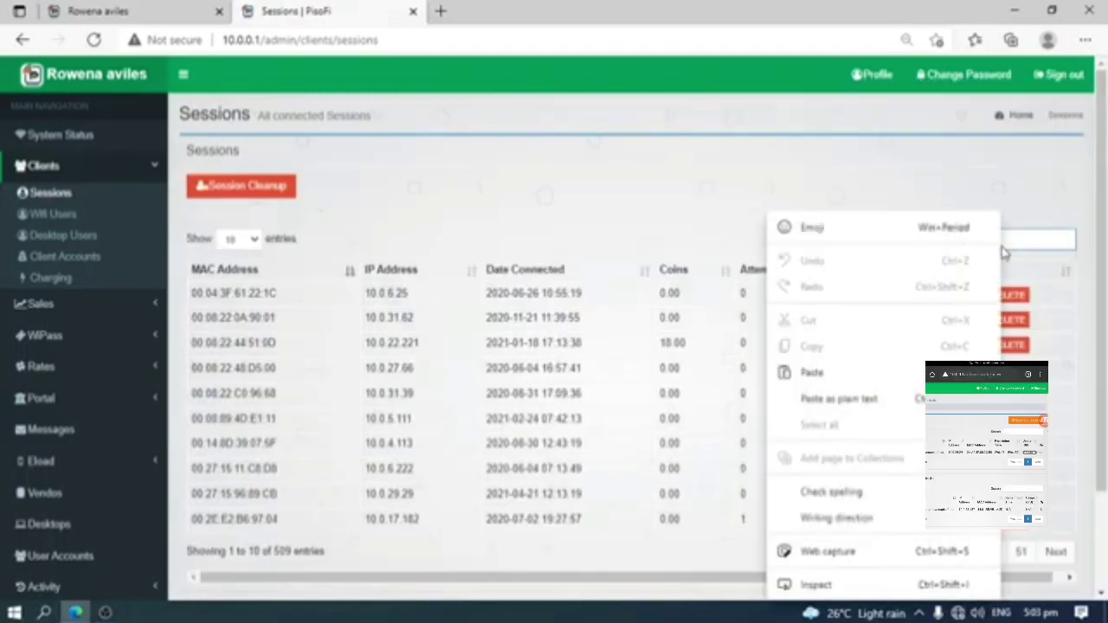
{"action": "left_click", "coordinate": [832, 375]}
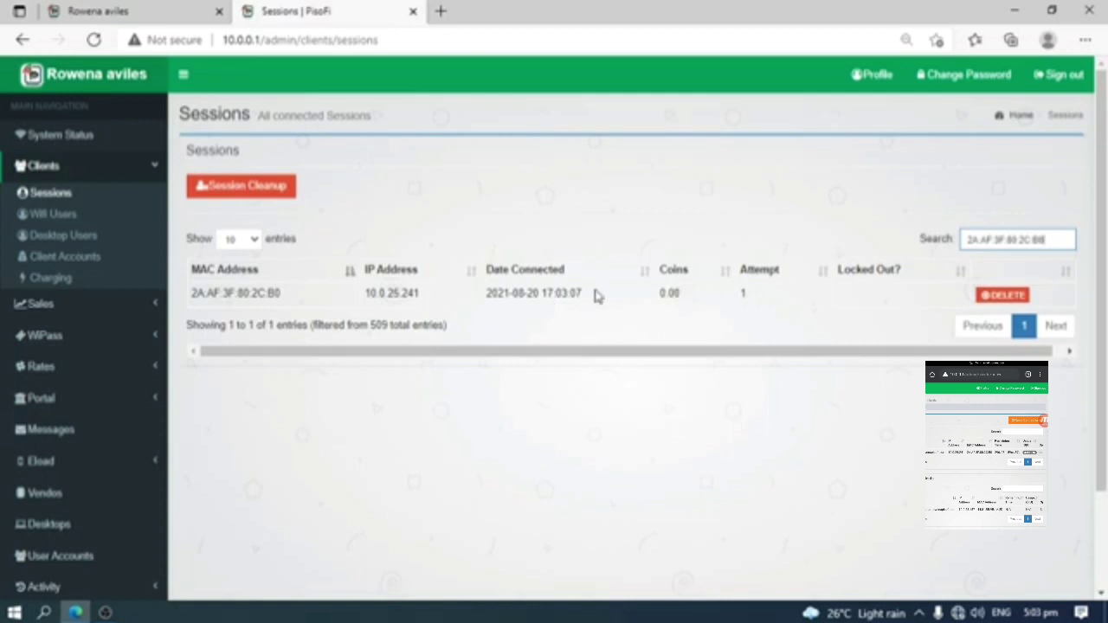
{"action": "left_click", "coordinate": [48, 335]}
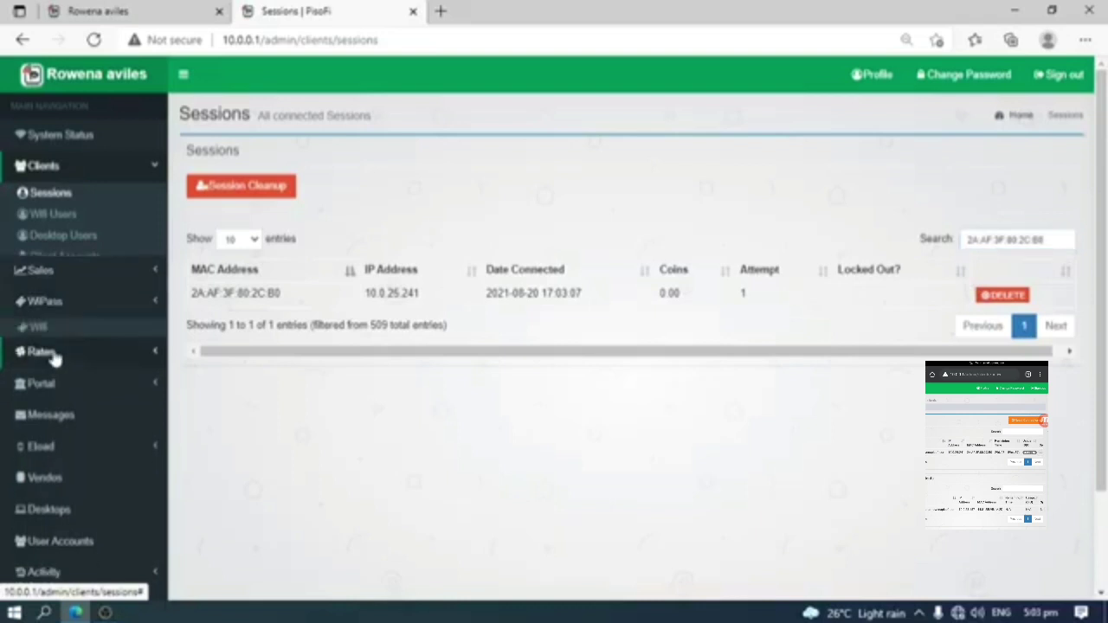
{"action": "left_click", "coordinate": [50, 295]}
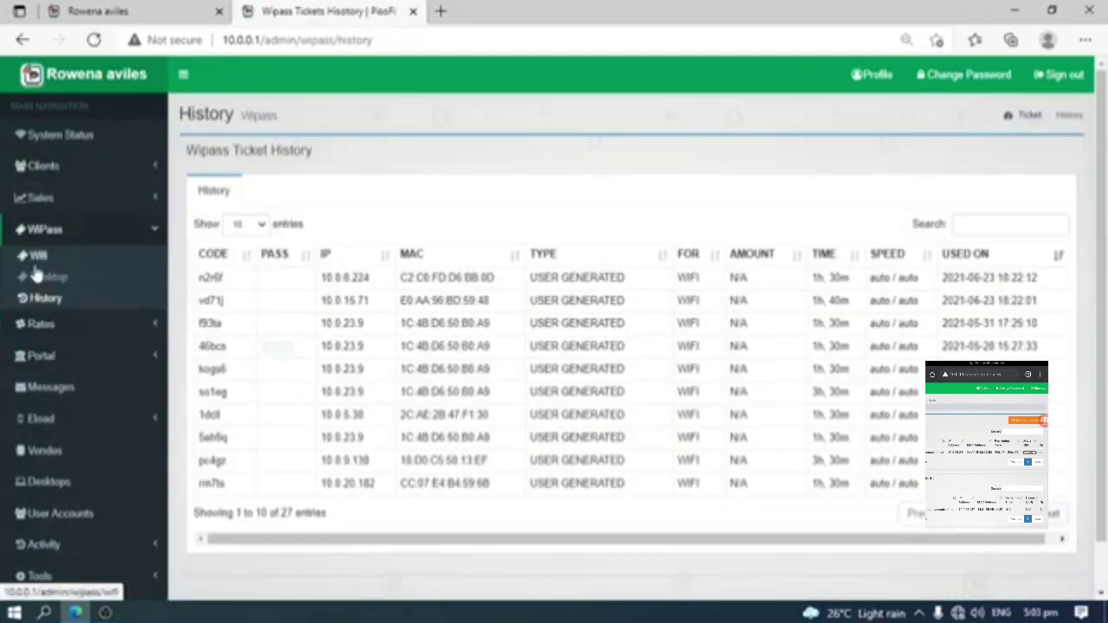
{"action": "right_click", "coordinate": [988, 226]}
{"action": "left_click", "coordinate": [859, 370]}
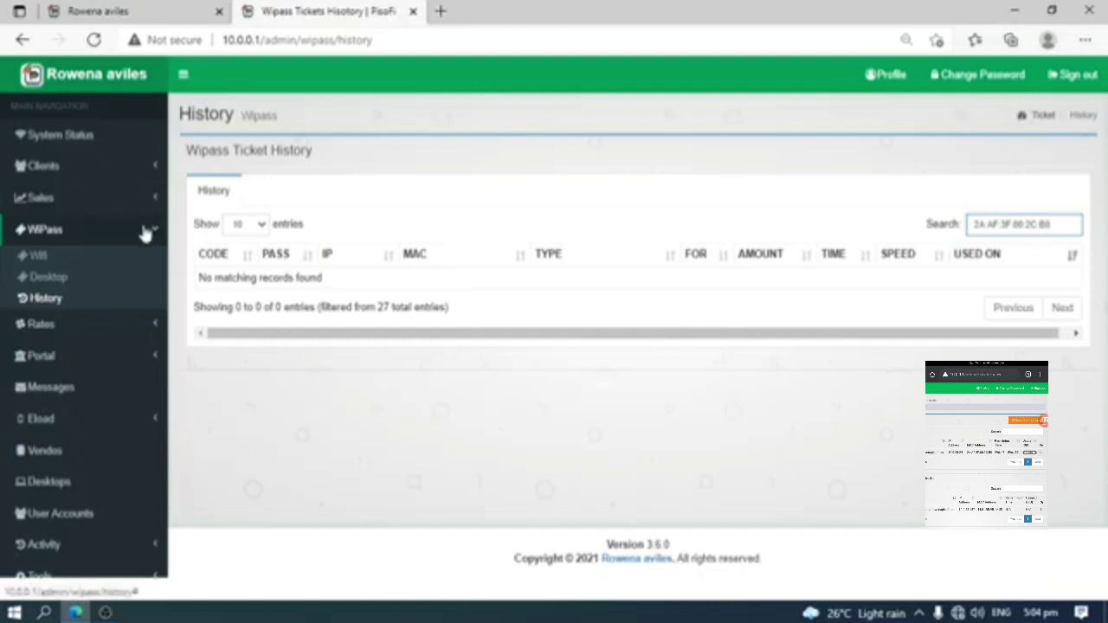
{"action": "left_click", "coordinate": [97, 184]}
{"action": "left_click", "coordinate": [66, 214]}
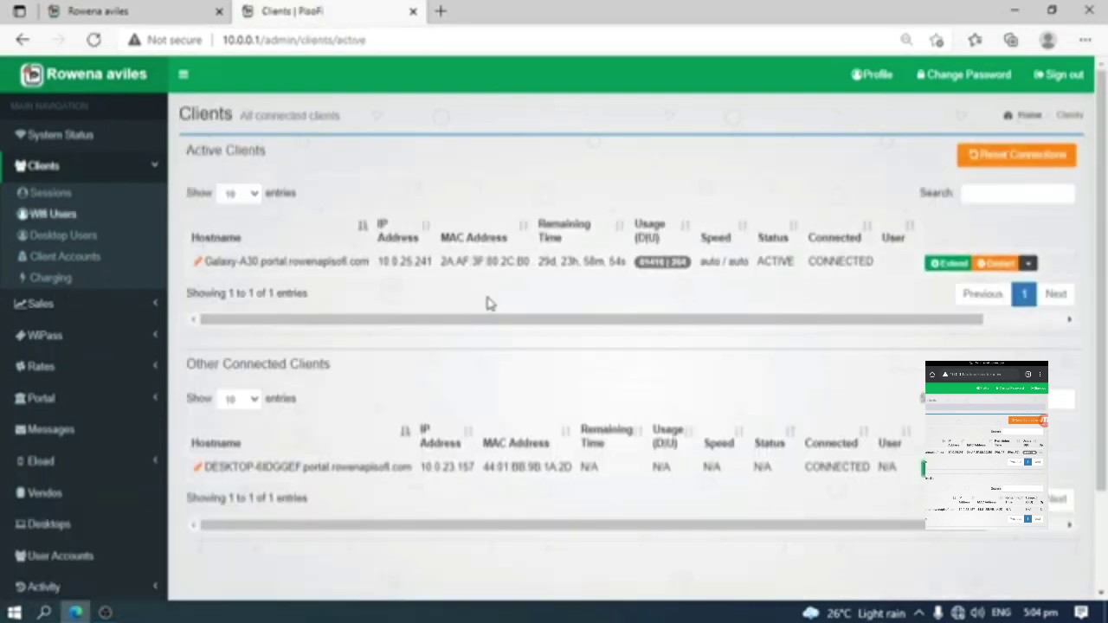
Copy the Galaxy-A30 client's MAC address again and visit the Vendos page.
{"action": "left_click_drag", "start_coordinate": [442, 261], "coordinate": [529, 277]}
{"action": "right_click", "coordinate": [520, 261]}
{"action": "left_click", "coordinate": [526, 274]}
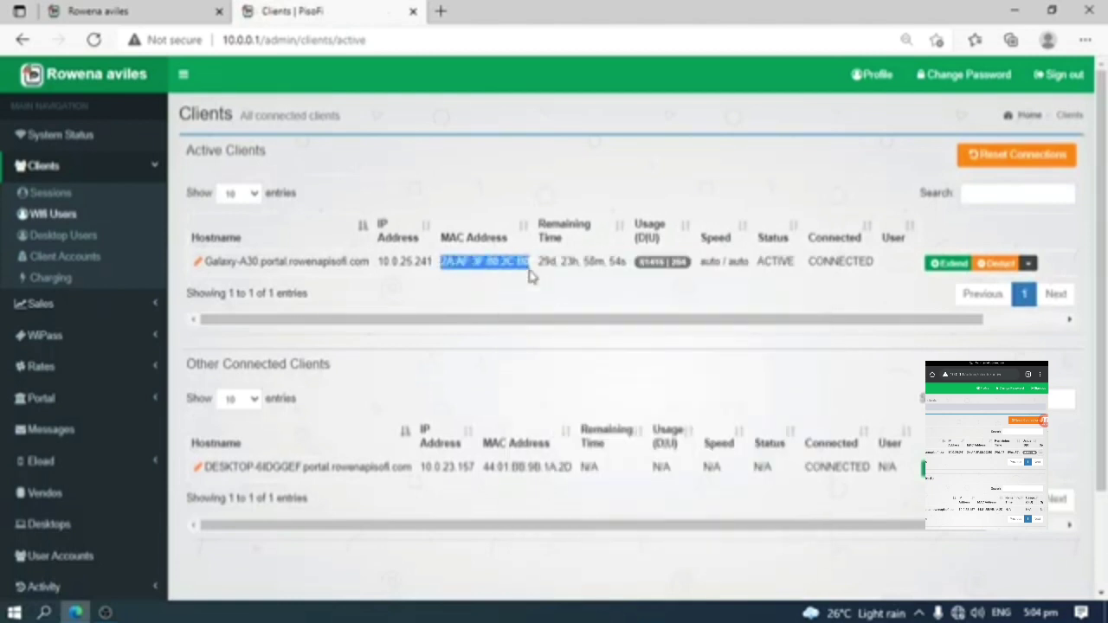
{"action": "scroll", "coordinate": [76, 390], "scroll_direction": "down", "scroll_amount": 2}
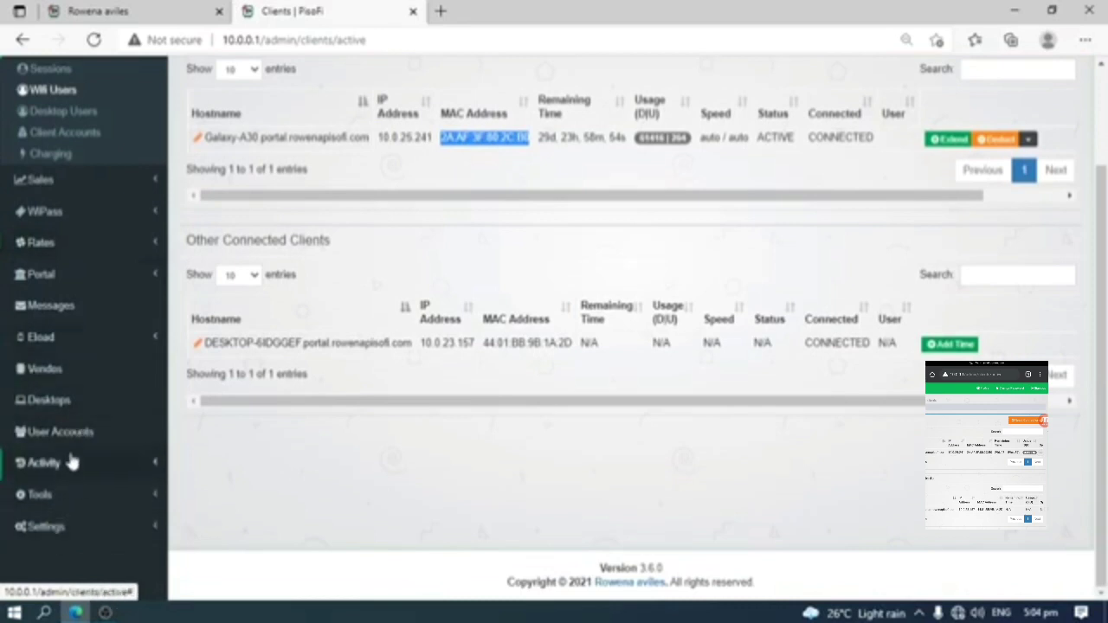
{"action": "left_click", "coordinate": [61, 386]}
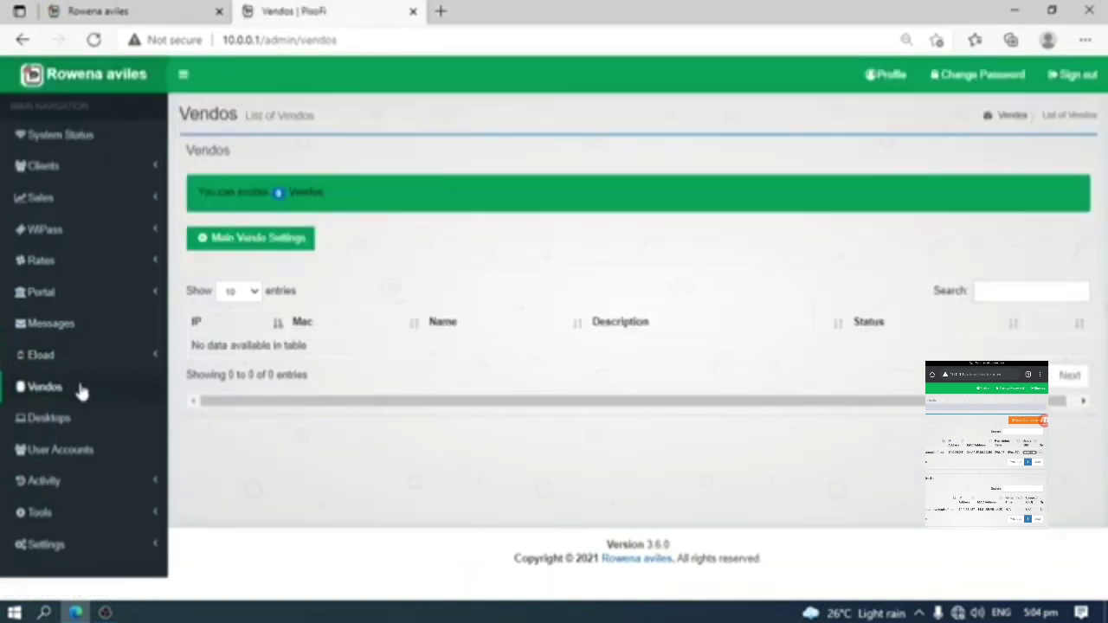
Open Settings > Mac Blocking, showing blocking disabled and no blocked MACs.
{"action": "left_click", "coordinate": [69, 543]}
{"action": "scroll", "coordinate": [154, 414], "scroll_direction": "down", "scroll_amount": 2}
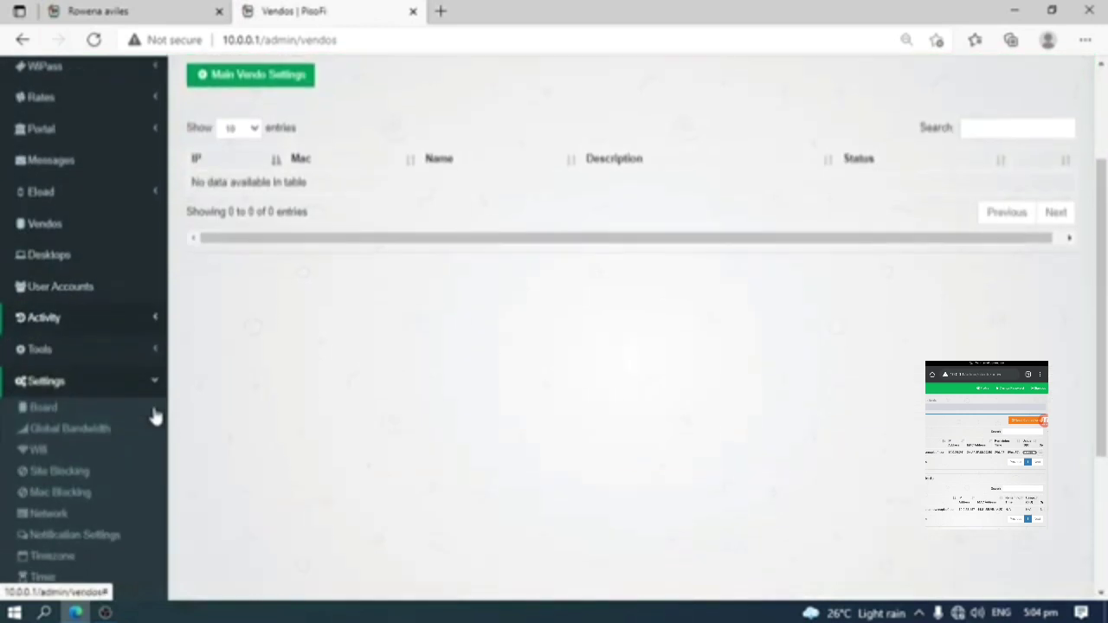
{"action": "scroll", "coordinate": [119, 431], "scroll_direction": "down", "scroll_amount": 1}
{"action": "left_click", "coordinate": [82, 412]}
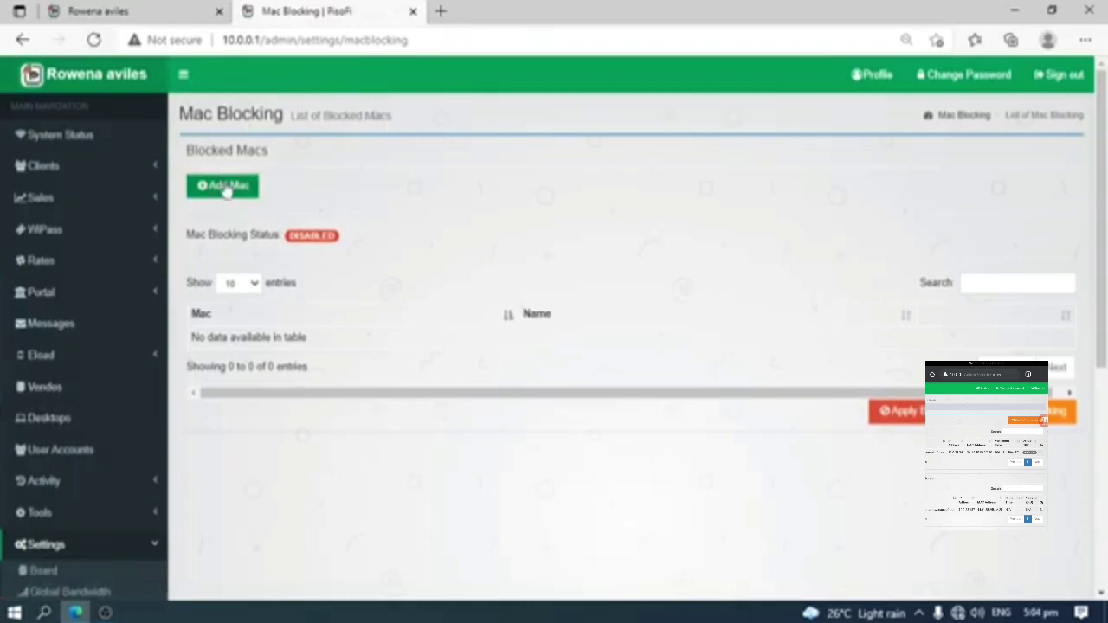
Add the copied Galaxy-A30 MAC address to the block list named 'hacker1' and confirm.
{"action": "left_click", "coordinate": [229, 189]}
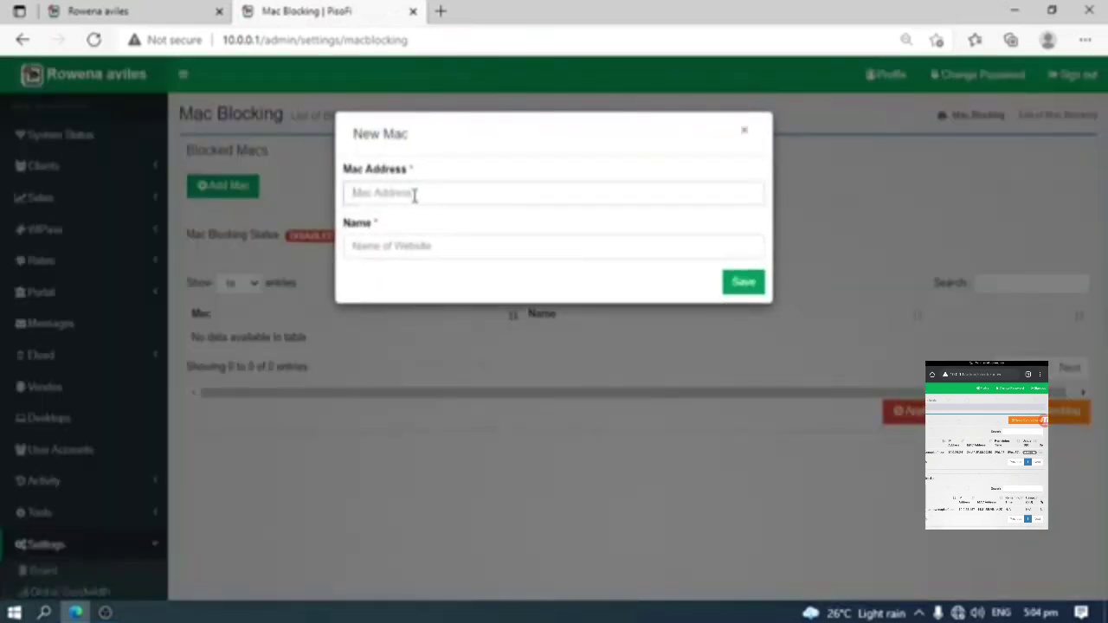
{"action": "left_click", "coordinate": [413, 193]}
{"action": "right_click", "coordinate": [413, 193]}
{"action": "left_click", "coordinate": [459, 357]}
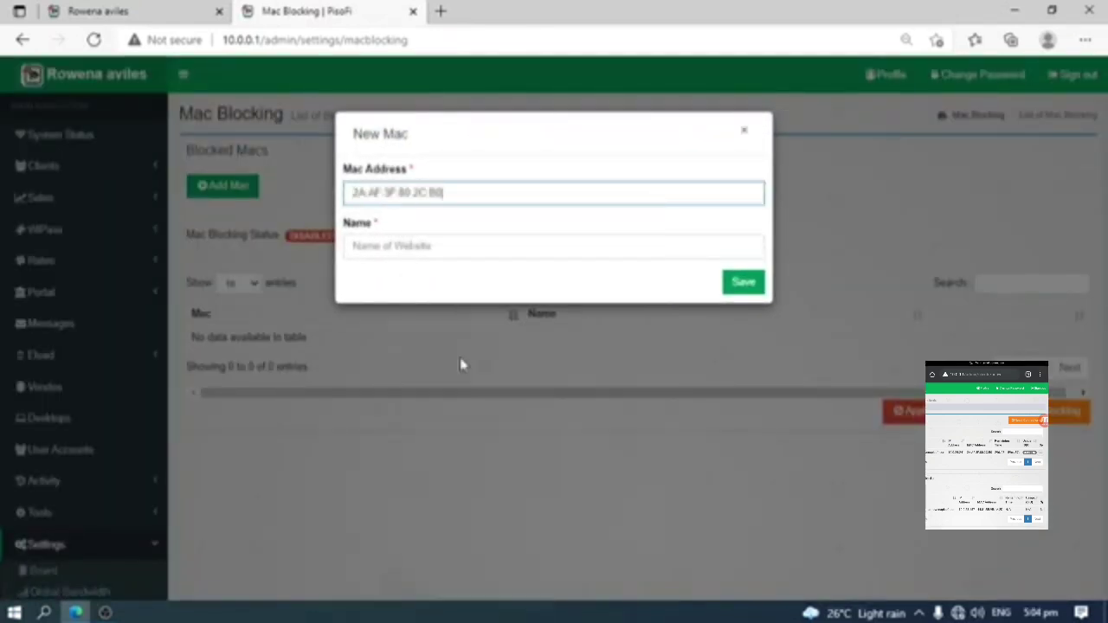
{"action": "left_click", "coordinate": [409, 247]}
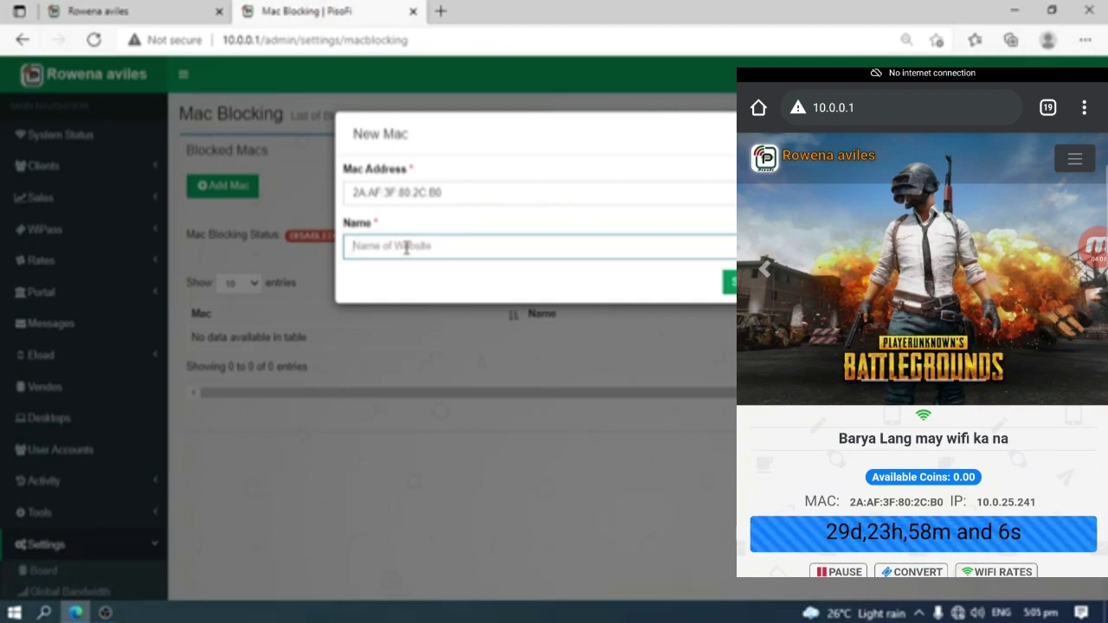
{"action": "type", "text": "halk"}
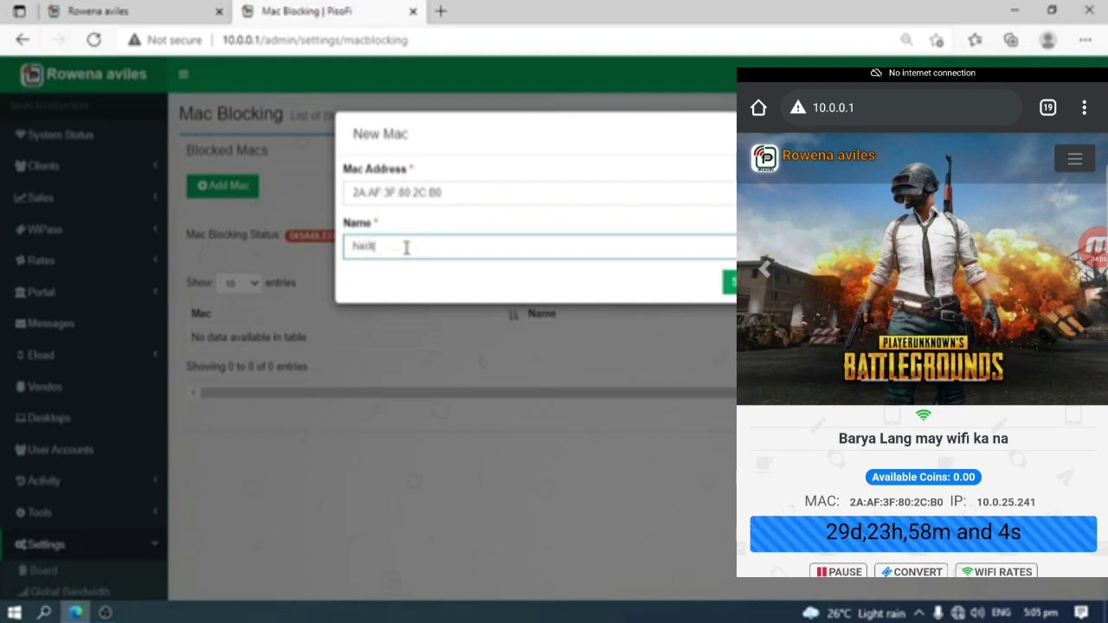
{"action": "type", "text": "er1"}
{"action": "left_click", "coordinate": [729, 282]}
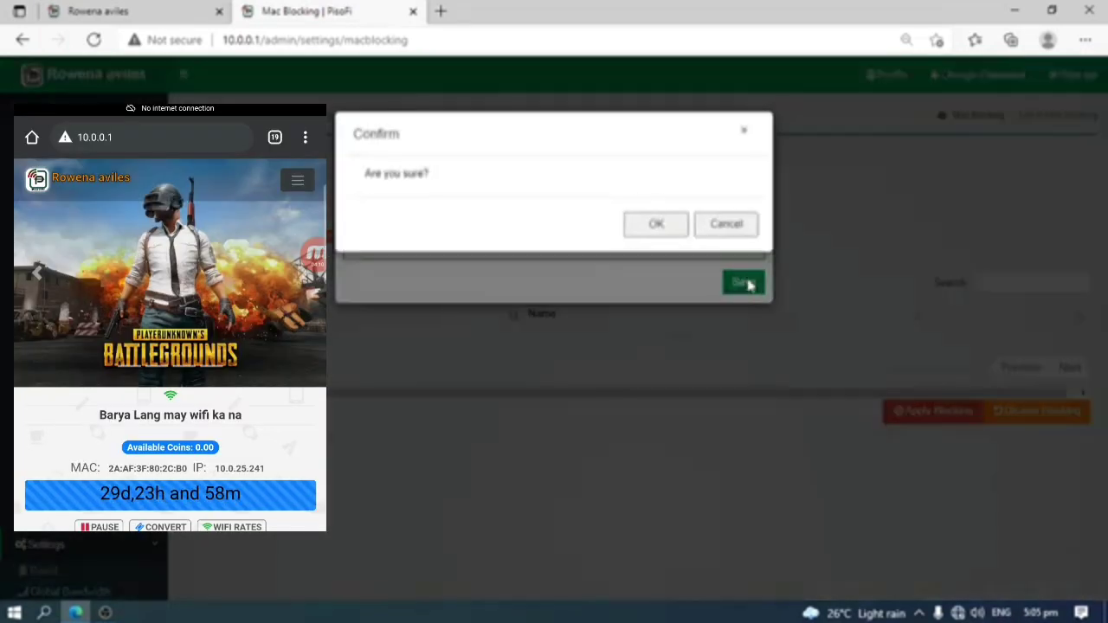
{"action": "left_click", "coordinate": [659, 225]}
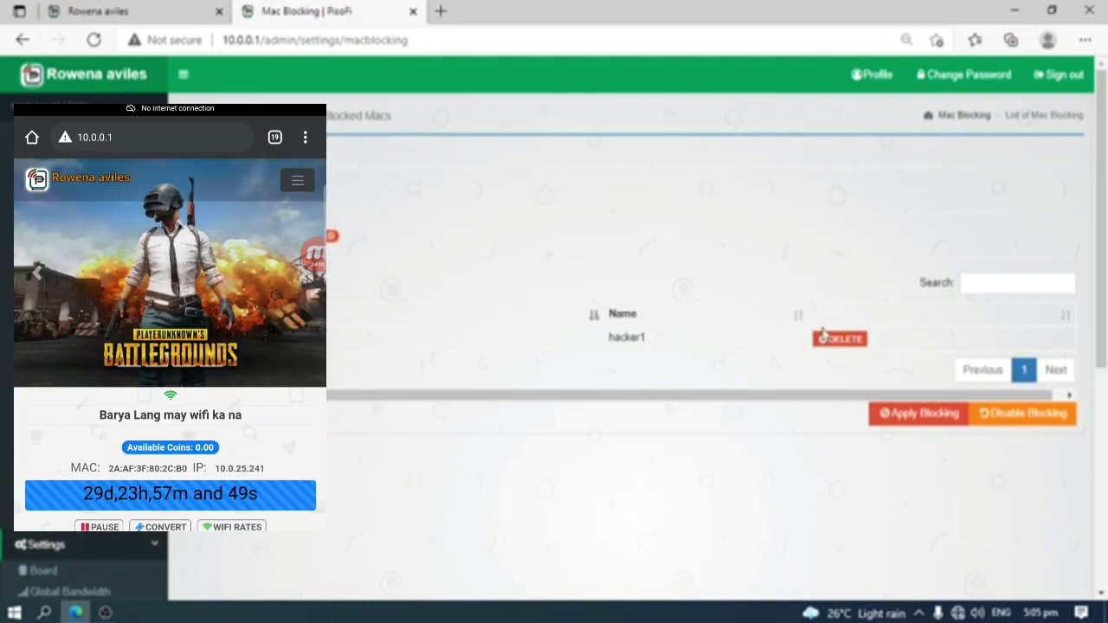
Apply MAC blocking and confirm it so the hacker1 entry takes effect.
{"action": "left_click", "coordinate": [933, 422]}
{"action": "left_click", "coordinate": [661, 226]}
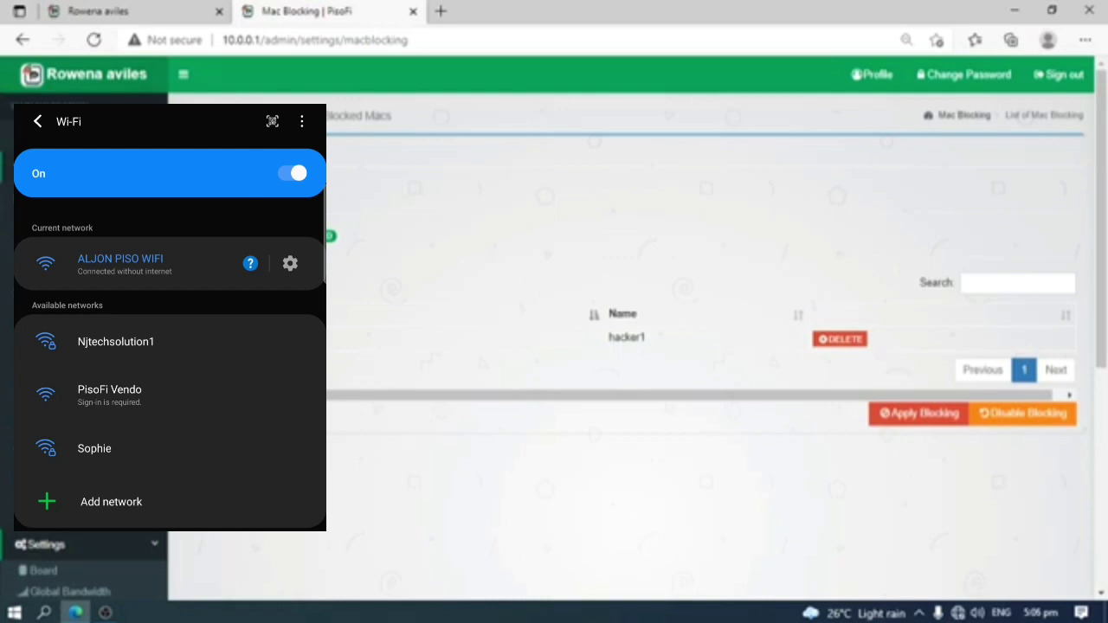
Reload the Wifi Users list and scroll through it to check the blocked phone's status.
{"action": "left_click", "coordinate": [52, 558]}
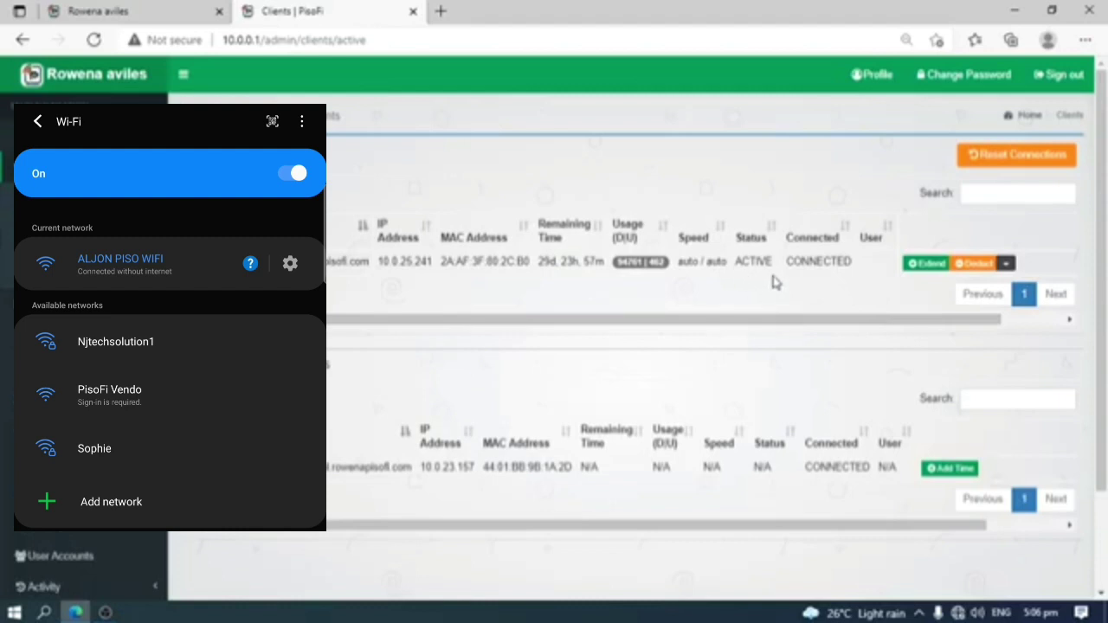
{"action": "left_click", "coordinate": [93, 40]}
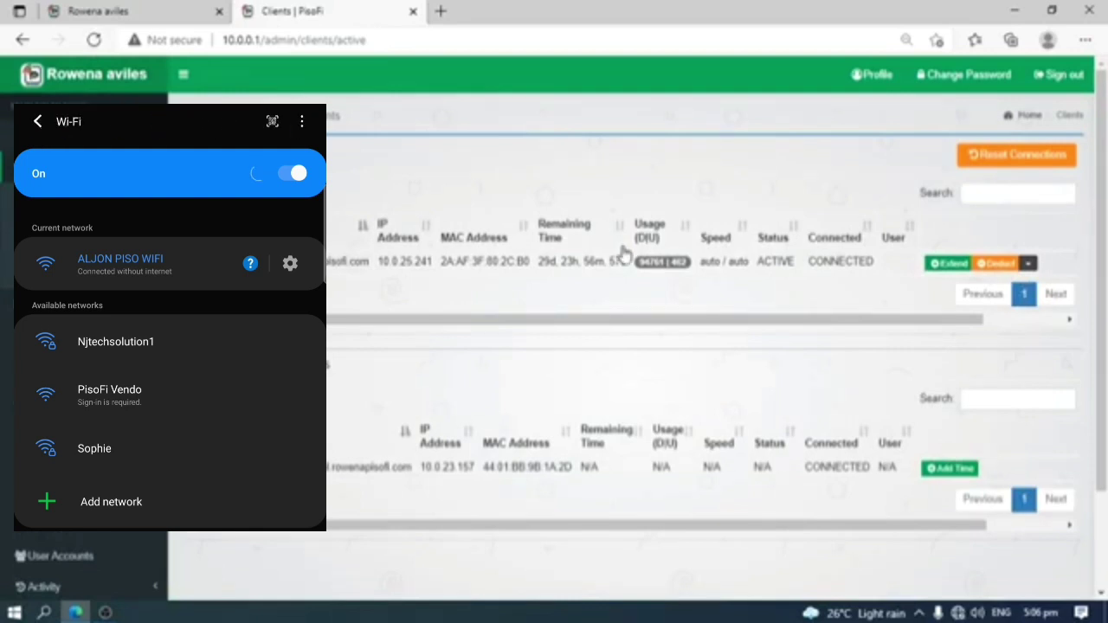
{"action": "mouse_move", "coordinate": [935, 316]}
{"action": "left_mouse_down"}
{"action": "mouse_move", "coordinate": [1071, 317]}
{"action": "mouse_move", "coordinate": [848, 320]}
{"action": "mouse_move", "coordinate": [914, 320]}
{"action": "left_mouse_up"}
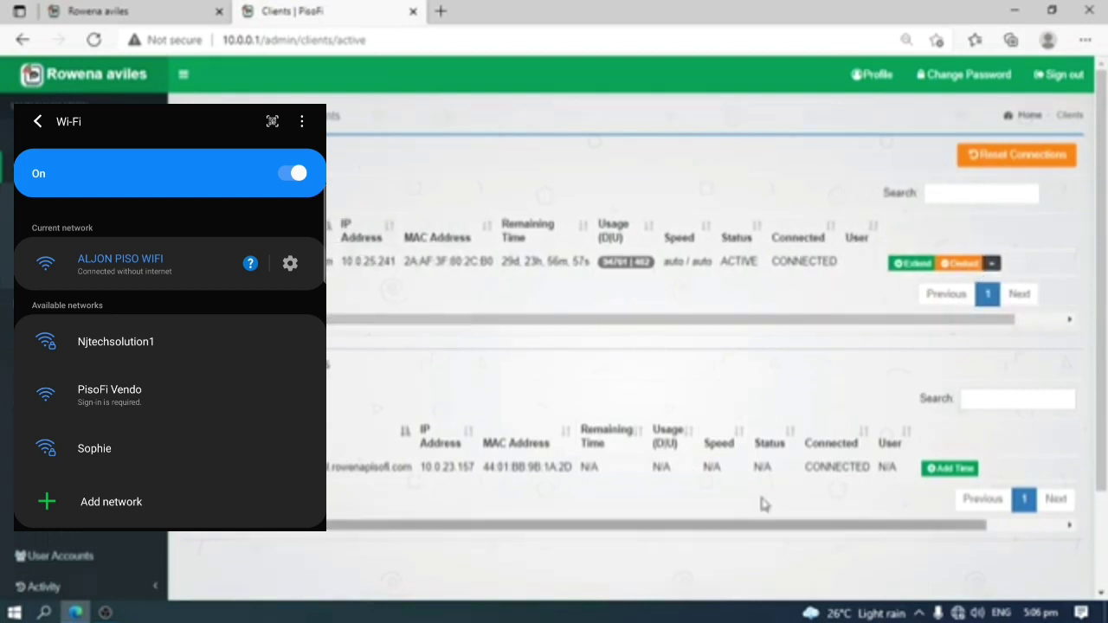
{"action": "scroll", "coordinate": [667, 469], "scroll_direction": "down", "scroll_amount": 1}
{"action": "scroll", "coordinate": [671, 466], "scroll_direction": "down", "scroll_amount": 1}
{"action": "scroll", "coordinate": [749, 458], "scroll_direction": "up", "scroll_amount": 2}
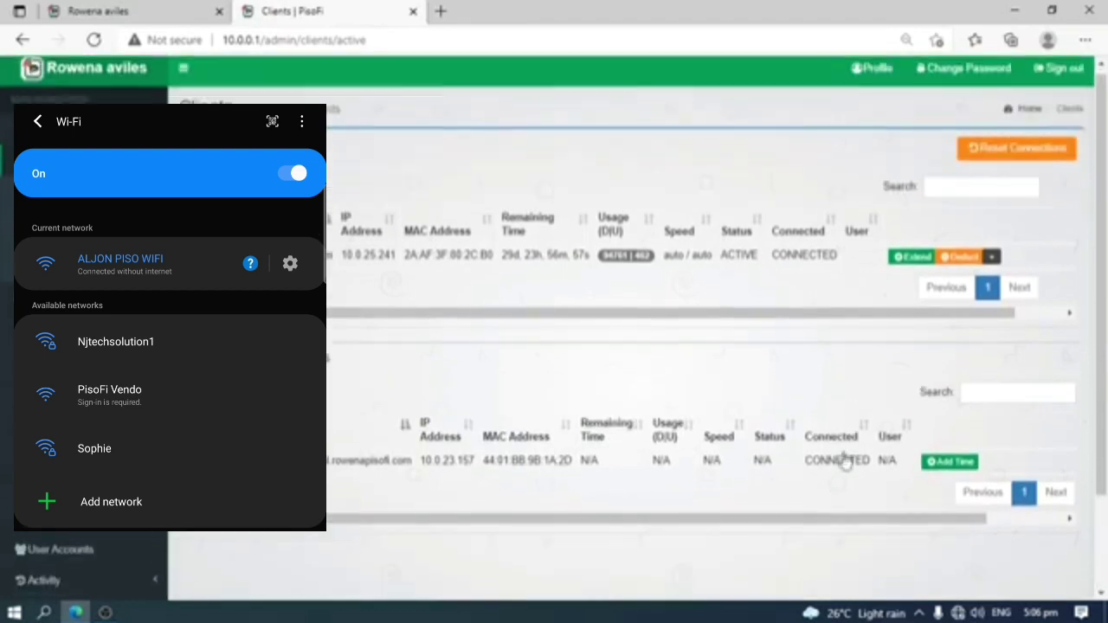
{"action": "left_click_drag", "start_coordinate": [828, 319], "coordinate": [715, 321]}
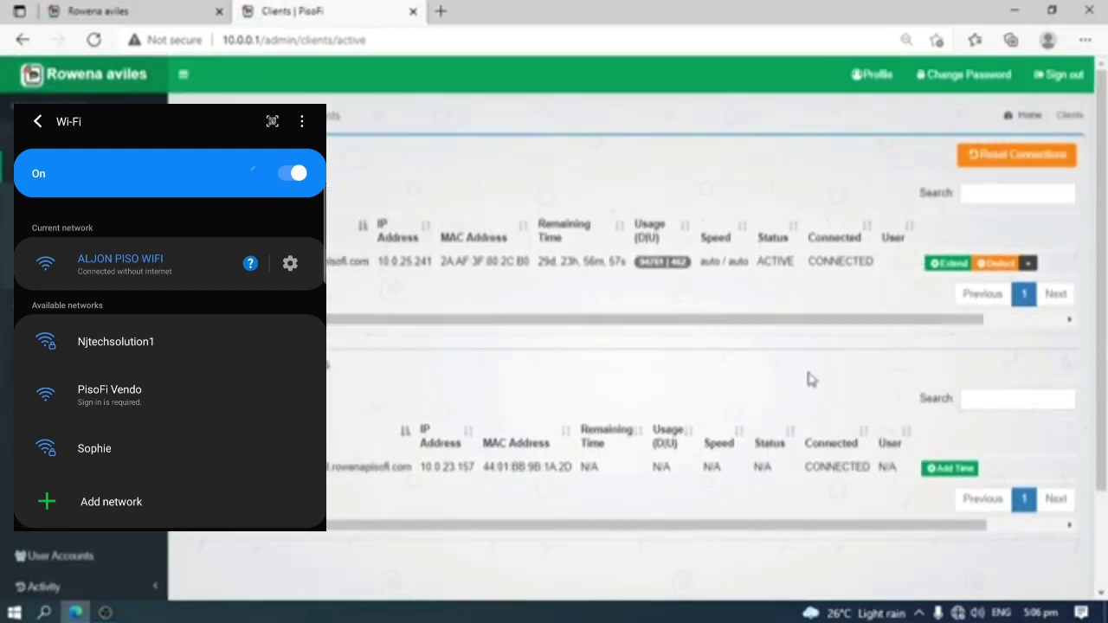
{"action": "left_click_drag", "start_coordinate": [808, 321], "coordinate": [857, 329]}
{"action": "scroll", "coordinate": [688, 477], "scroll_direction": "down", "scroll_amount": 2}
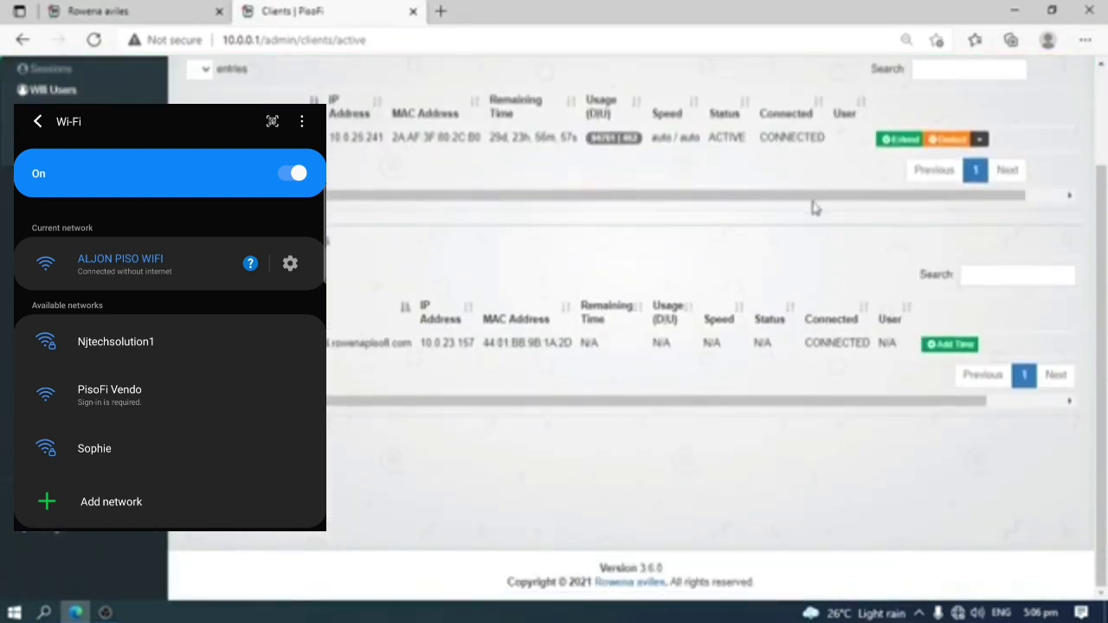
{"action": "left_click_drag", "start_coordinate": [812, 208], "coordinate": [563, 198]}
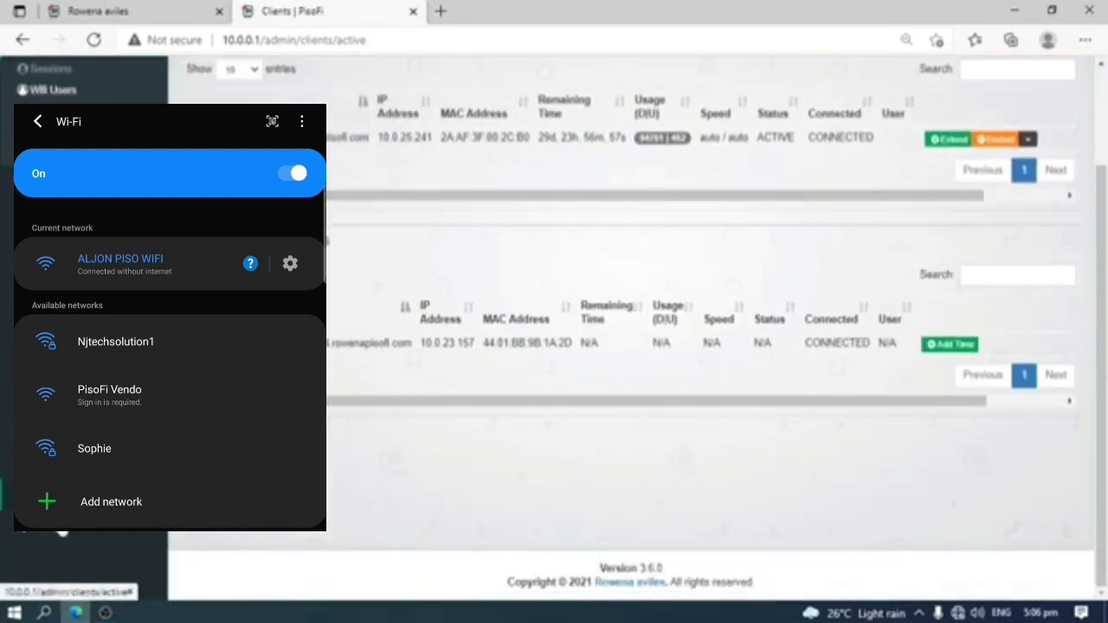
{"action": "scroll", "coordinate": [52, 541], "scroll_direction": "down", "scroll_amount": 2}
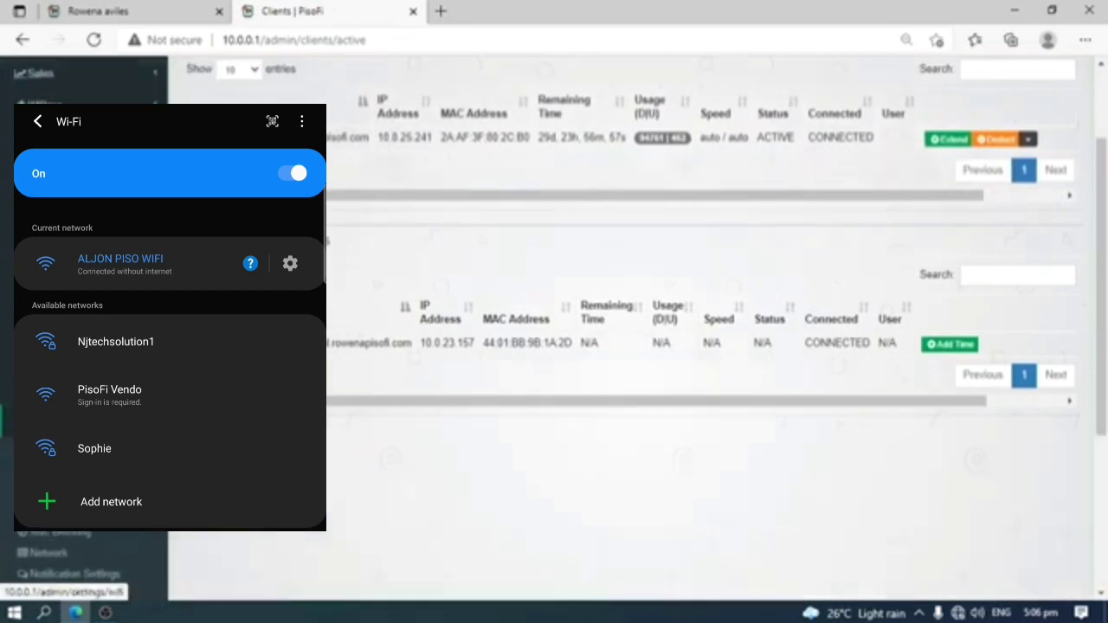
Return to the MAC Blocking list under Settings to see the hacker1 entry.
{"action": "left_click", "coordinate": [47, 535]}
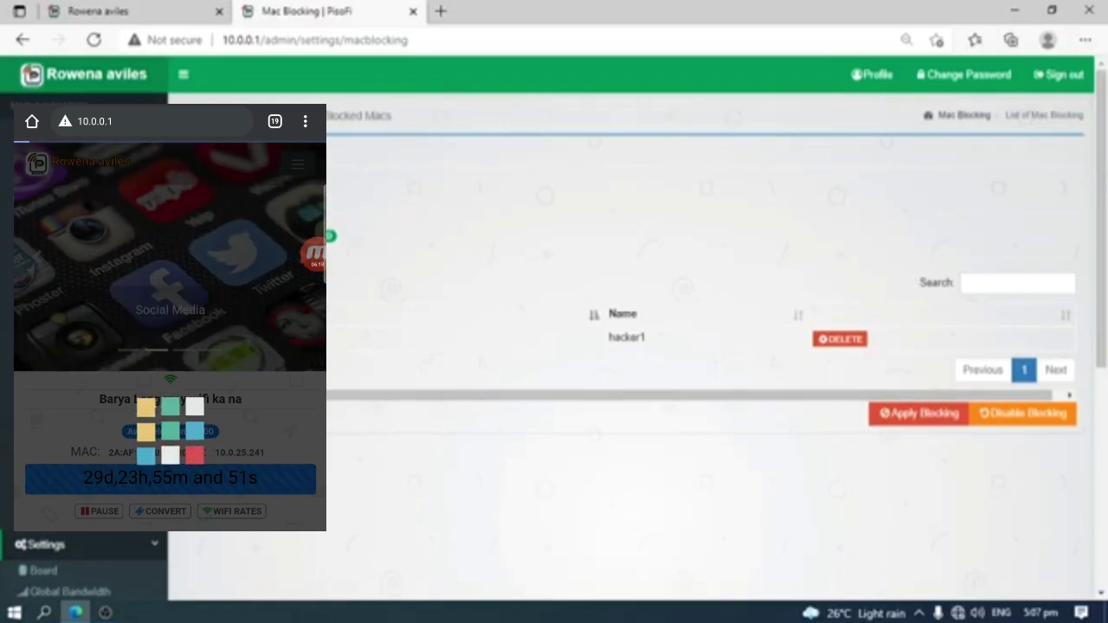
Delete the hacker1 blocked MAC entry and switch to the captive portal tab.
{"action": "left_click", "coordinate": [844, 343]}
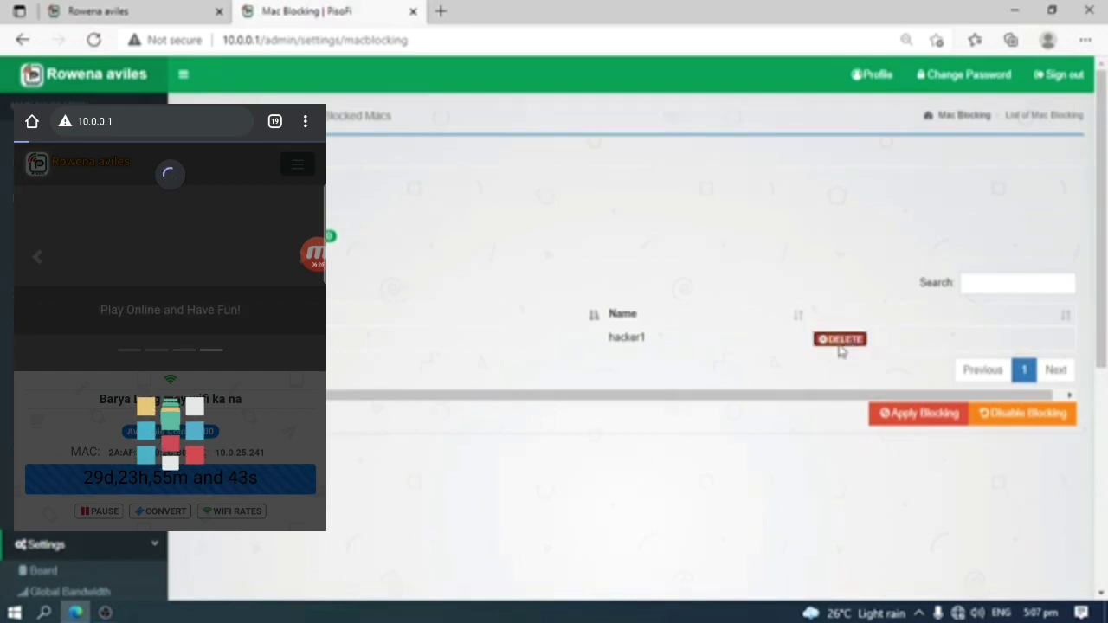
{"action": "left_click", "coordinate": [655, 224]}
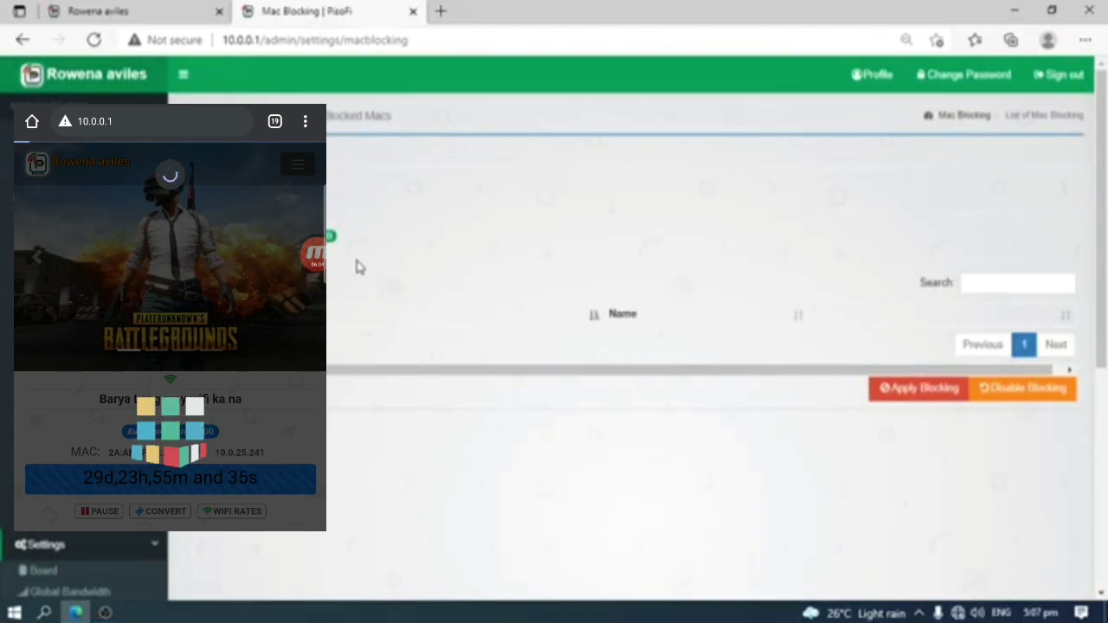
{"action": "left_click", "coordinate": [125, 9]}
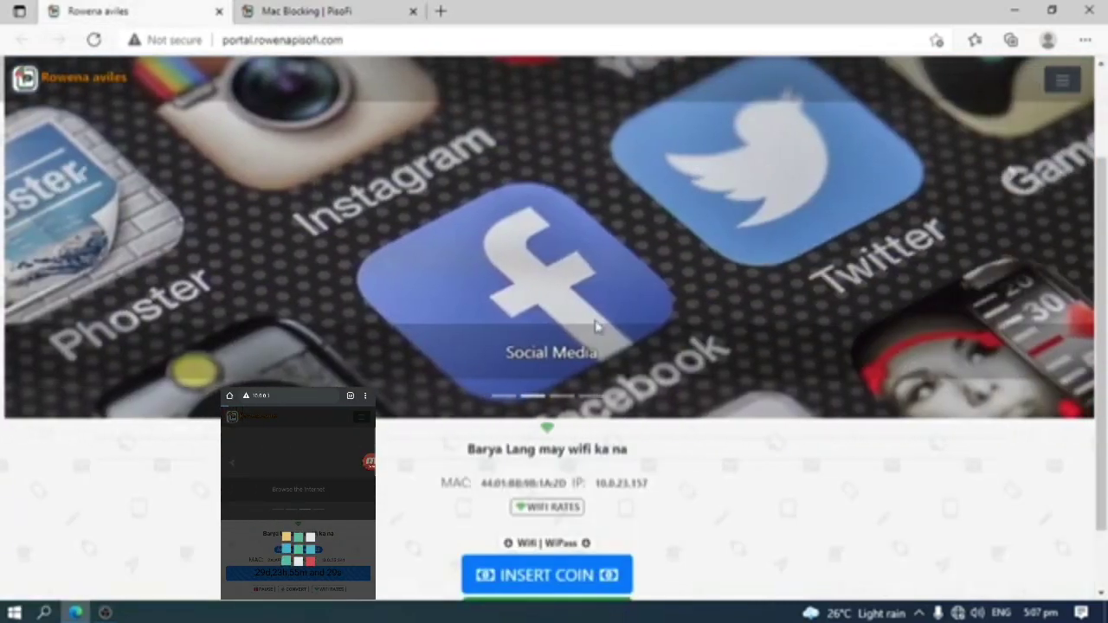
Load Clients > WiFi Users in the admin tab, then return to the captive portal tab.
{"action": "left_click", "coordinate": [307, 11]}
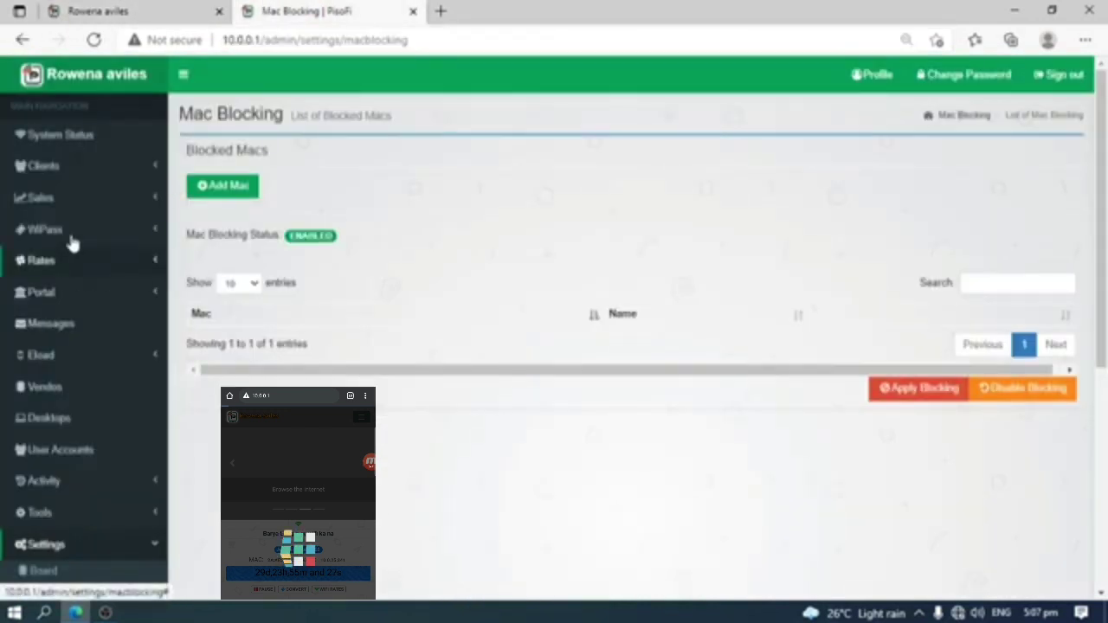
{"action": "left_click", "coordinate": [54, 172]}
{"action": "left_click", "coordinate": [62, 214]}
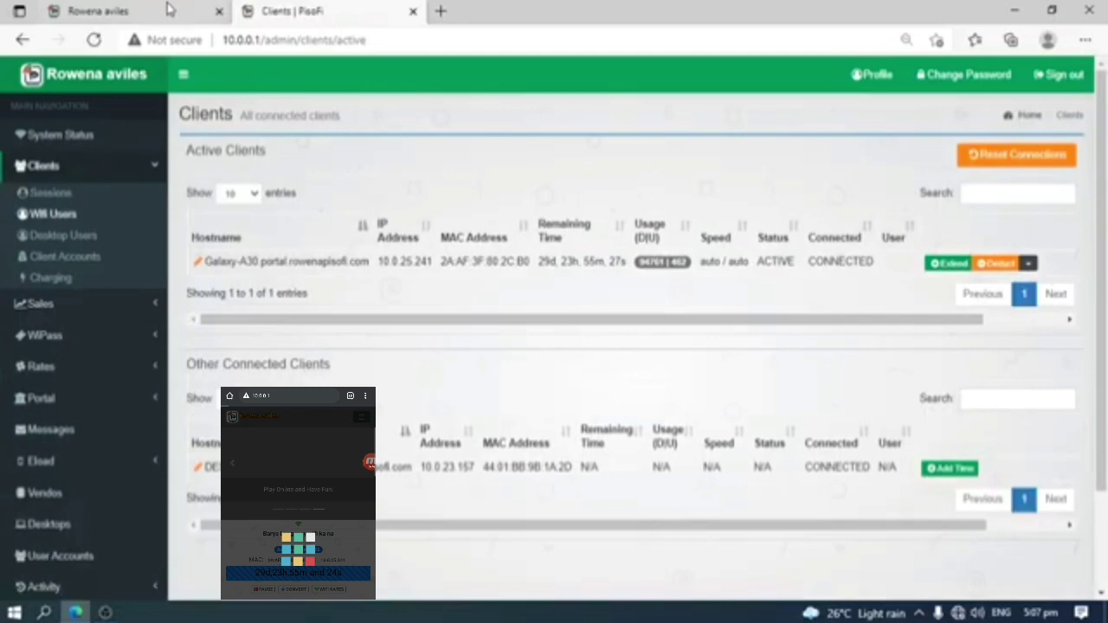
{"action": "left_click", "coordinate": [138, 9]}
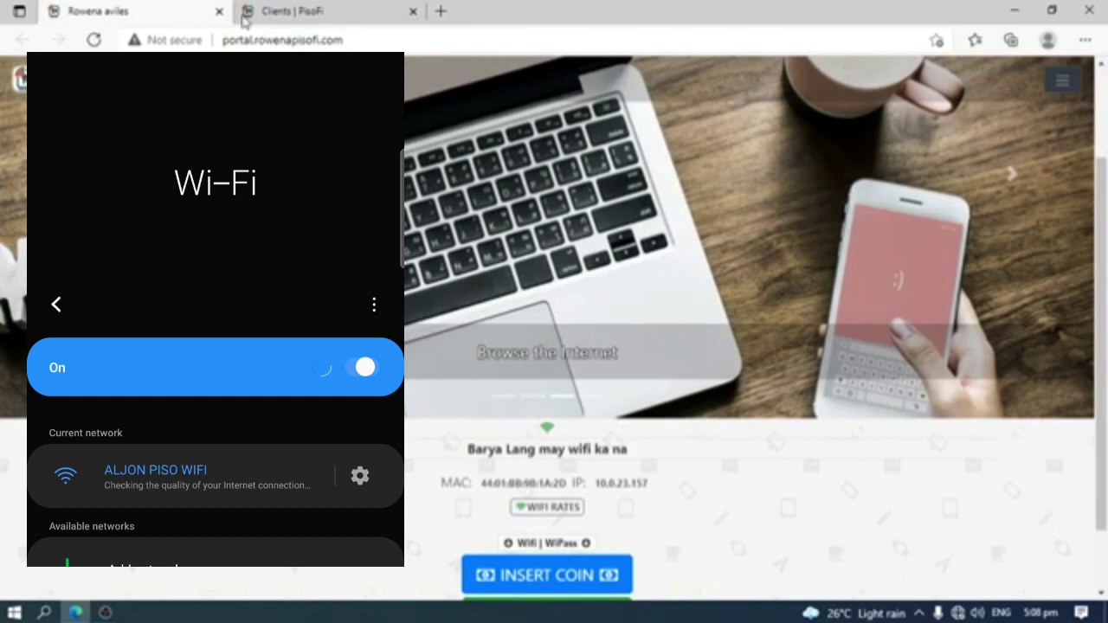
Reload the Clients page and select the phone client's MAC address.
{"action": "left_click", "coordinate": [245, 14]}
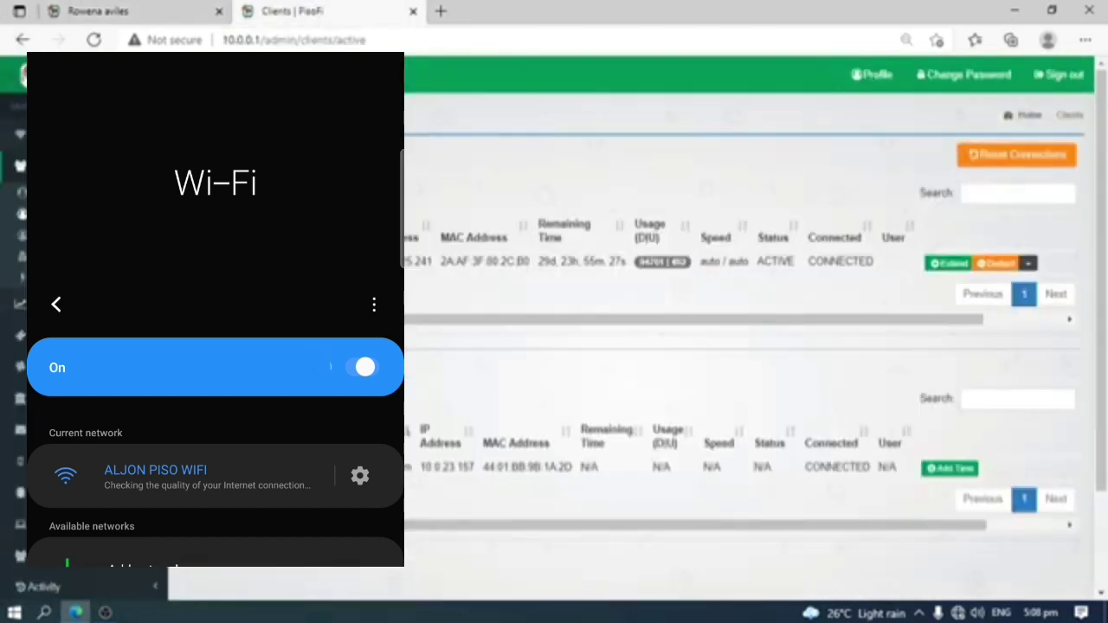
{"action": "left_click", "coordinate": [93, 40]}
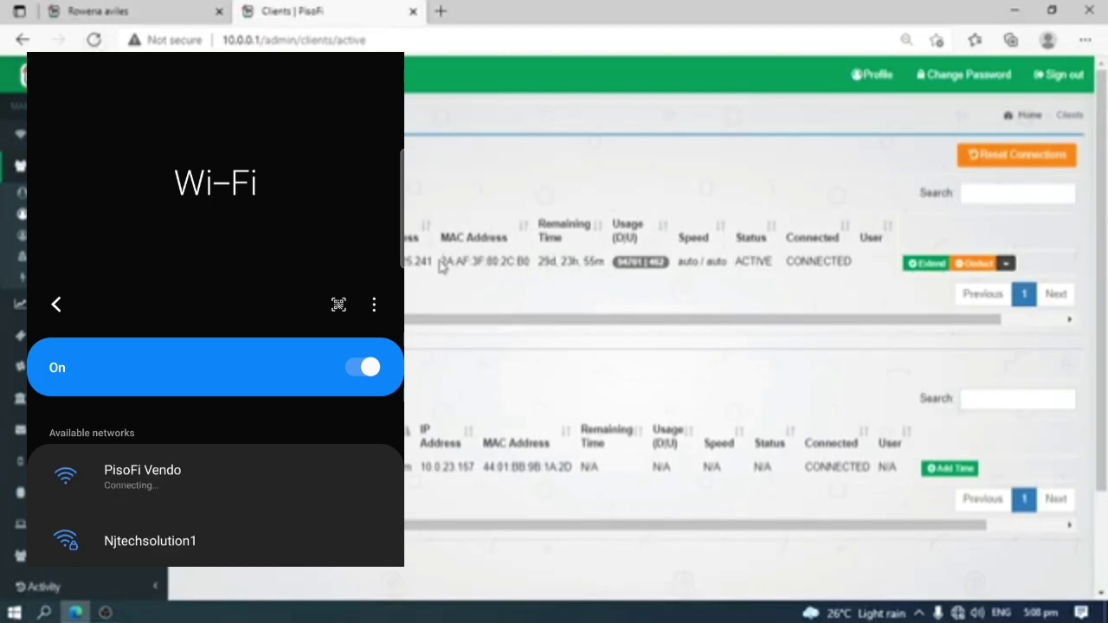
{"action": "left_click_drag", "start_coordinate": [442, 266], "coordinate": [530, 260]}
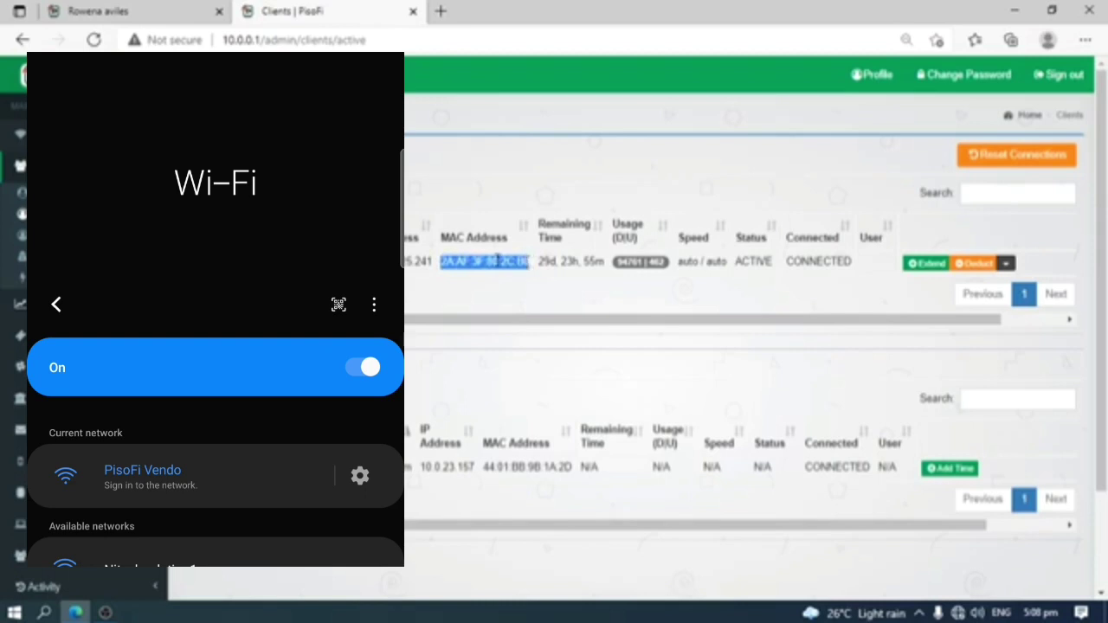